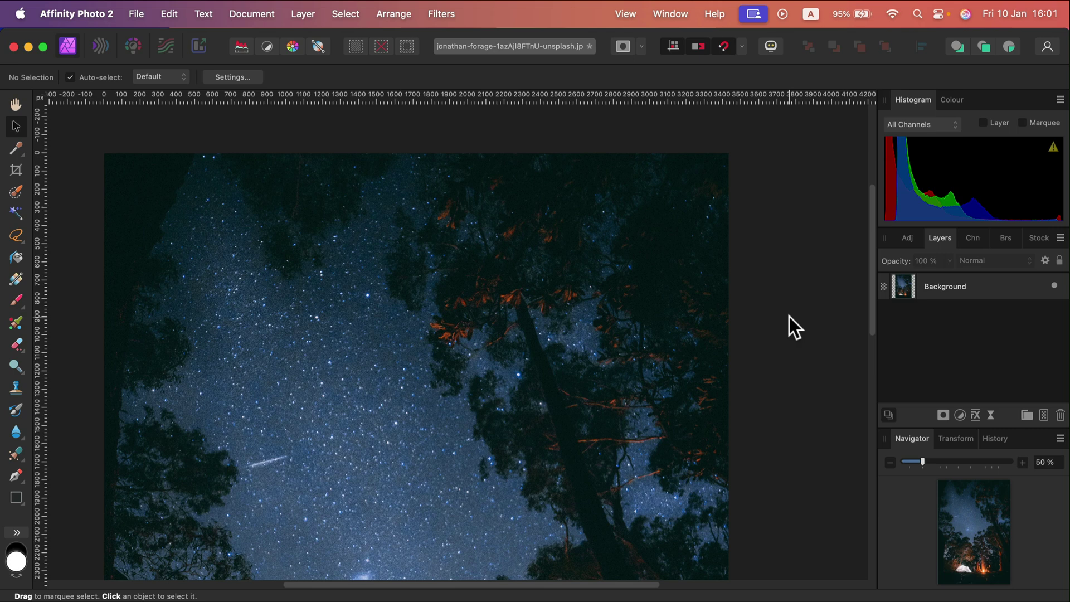
# Duplicate the Background layer so two identical Background layers are stacked.
pyautogui.rightClick(988, 286)
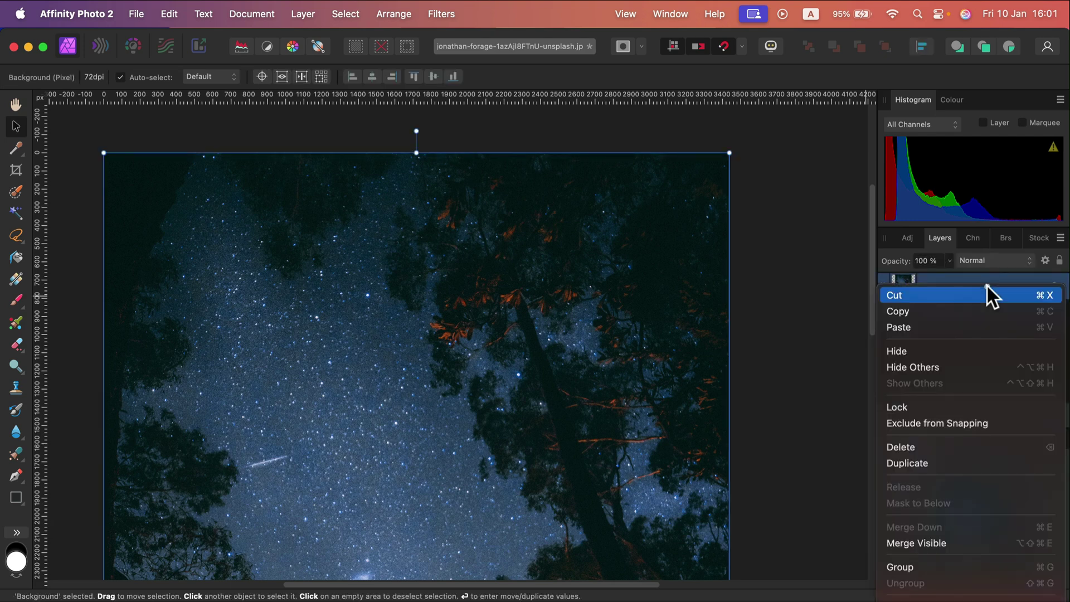
pyautogui.click(976, 464)
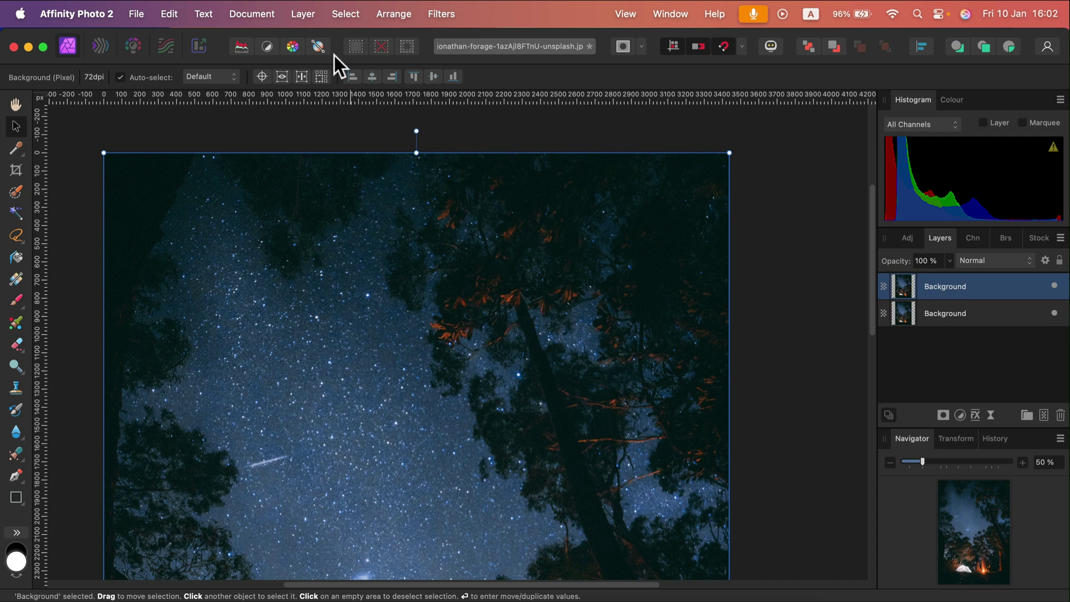
pyautogui.click(302, 13)
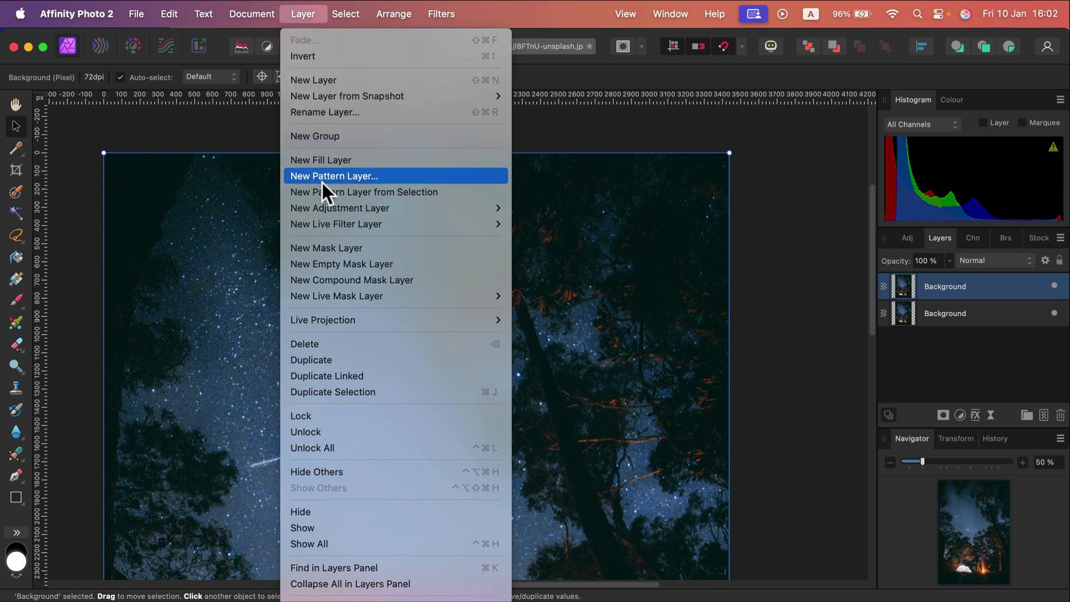
# Browse the New Live Filter Layer submenu, then open the Live Filters list down to Denoise.
pyautogui.moveTo(317, 227)
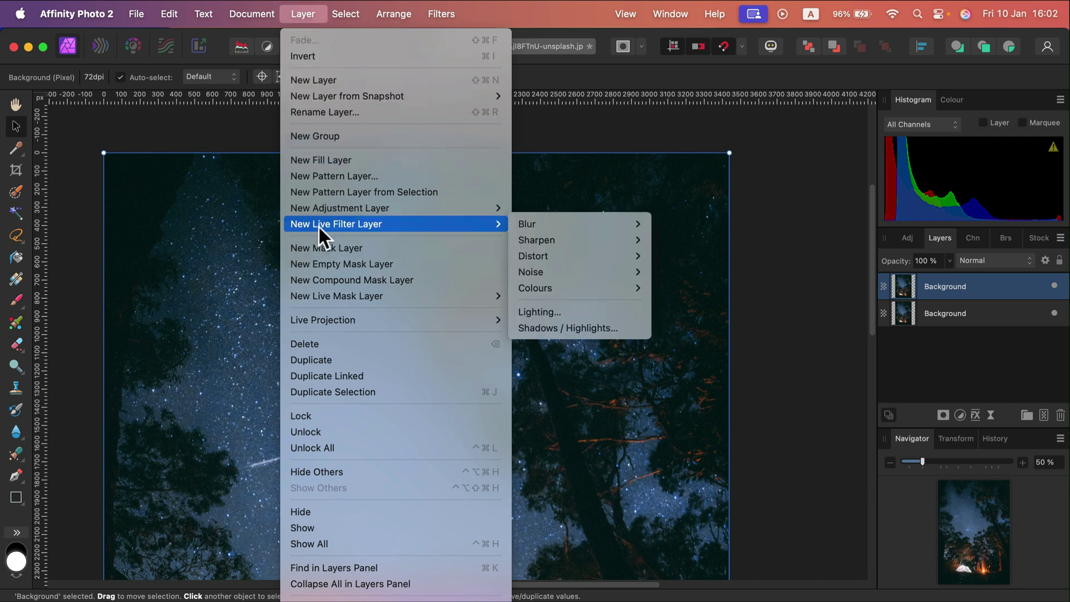
pyautogui.moveTo(573, 227)
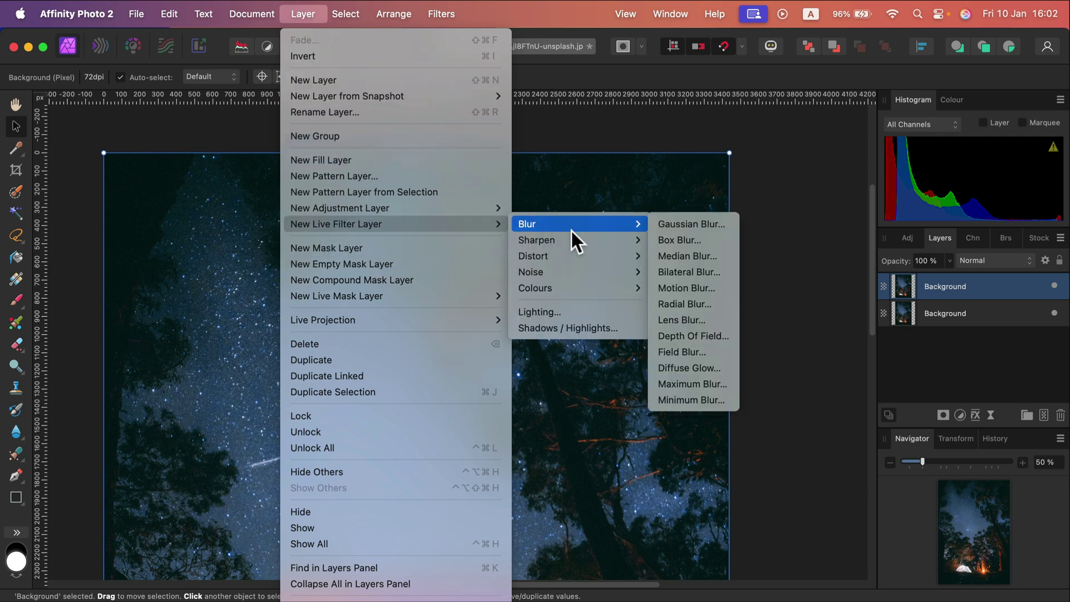
pyautogui.moveTo(555, 272)
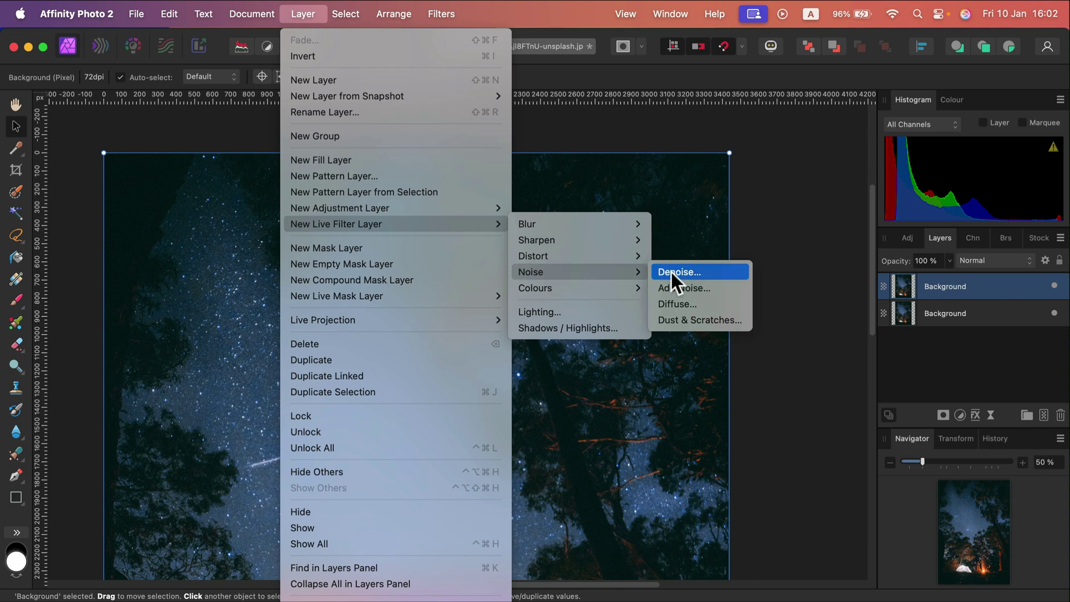
pyautogui.click(832, 229)
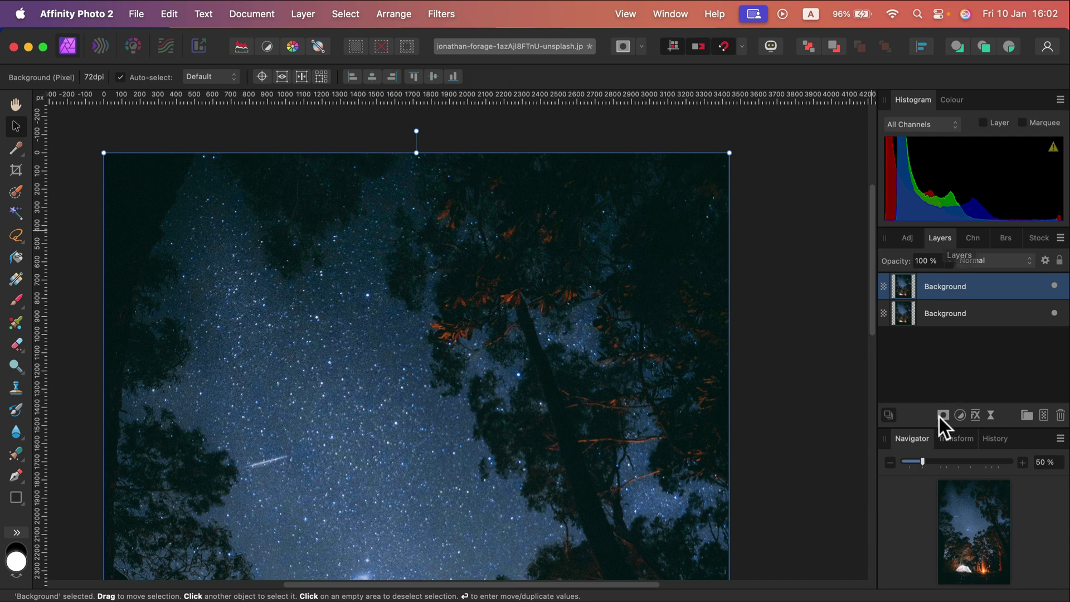
pyautogui.click(992, 415)
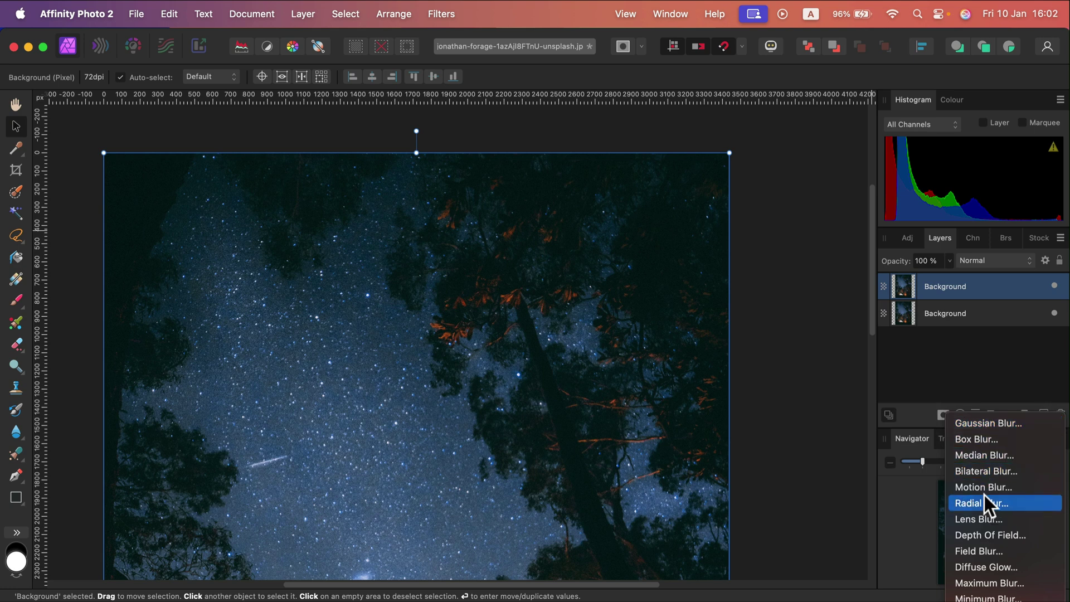
pyautogui.moveTo(986, 599)
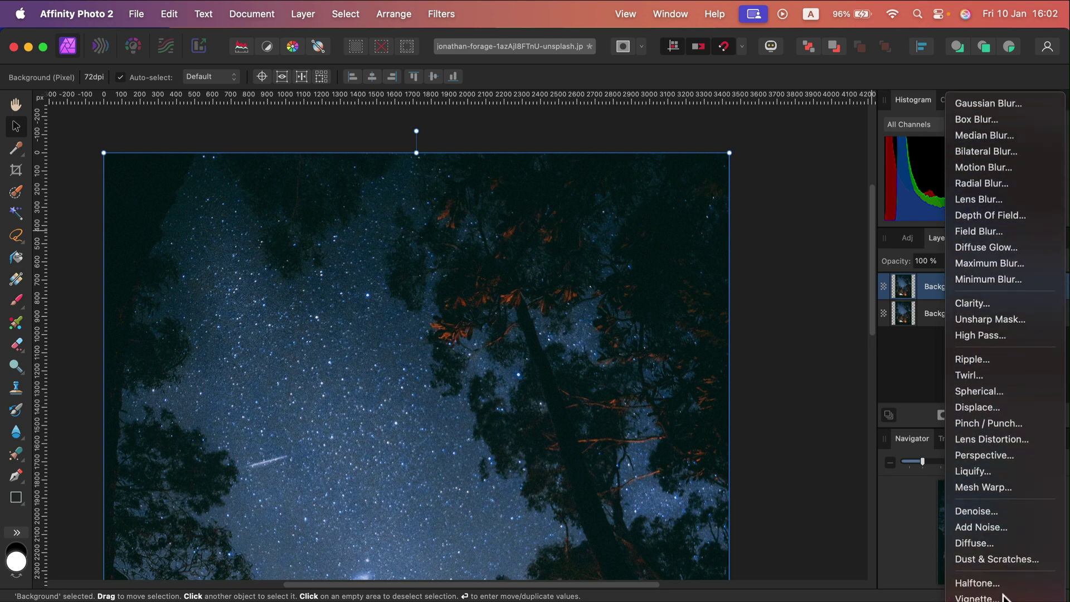
# Add a Live Denoise filter to the top Background layer and move its dialog up-left.
pyautogui.click(993, 510)
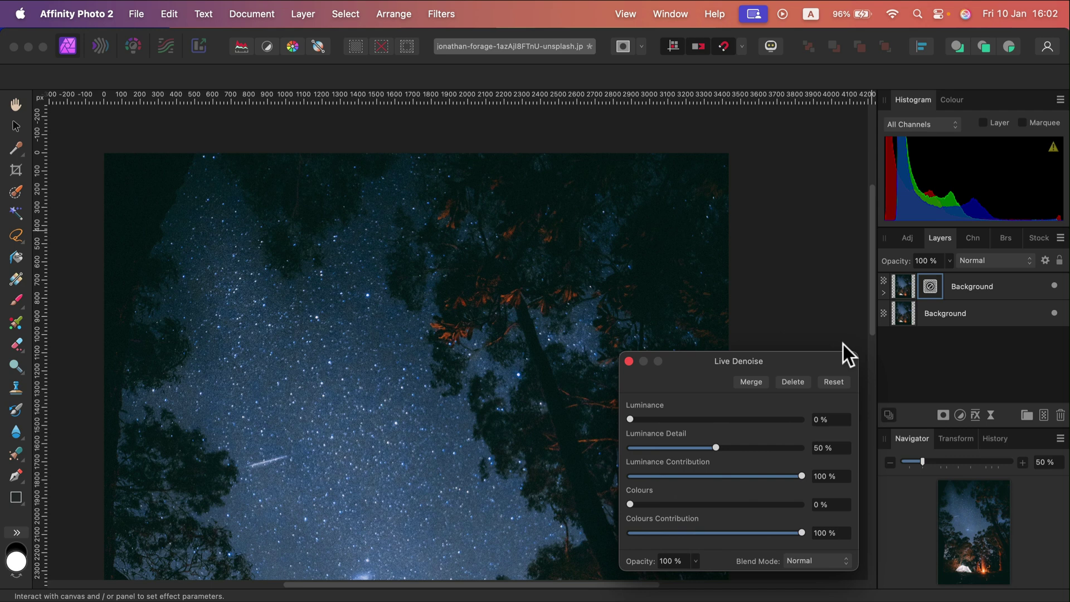
pyautogui.moveTo(830, 358); pyautogui.dragTo(722, 218)
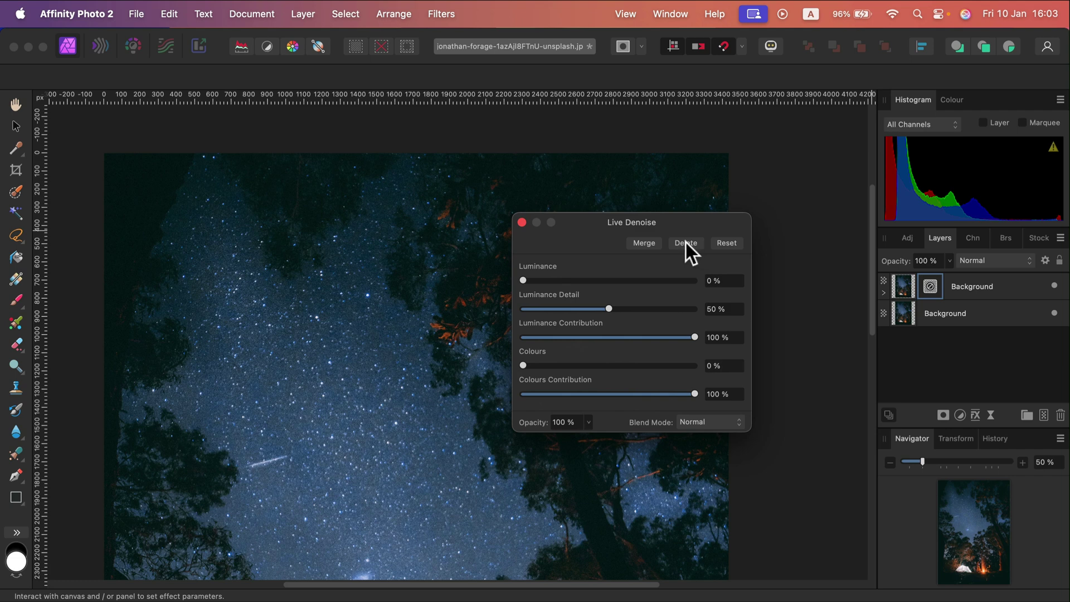
pyautogui.moveTo(574, 222); pyautogui.dragTo(623, 186)
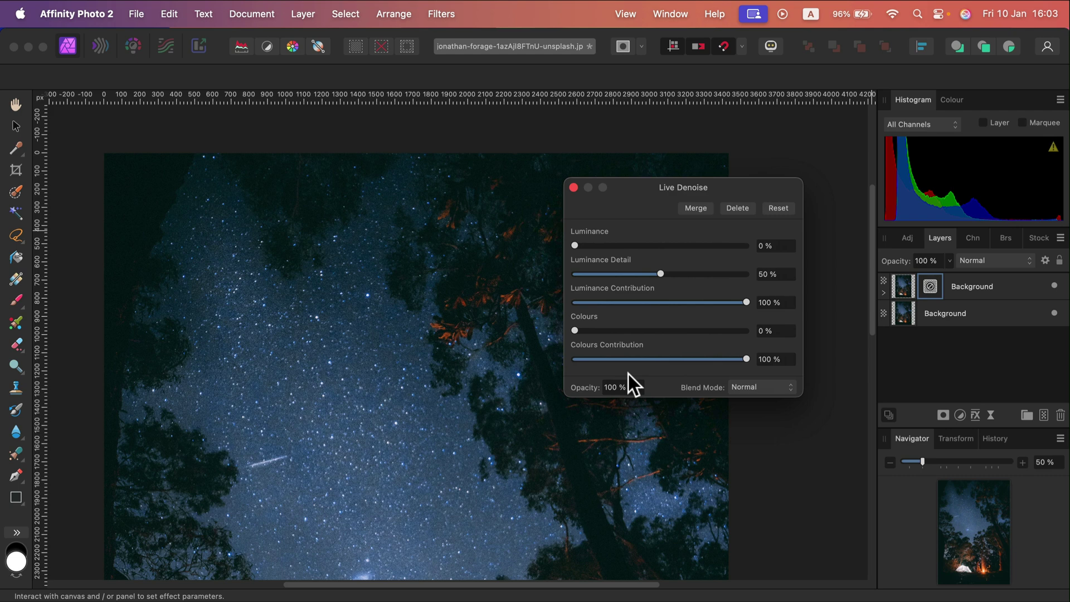
# Close the Live Denoise dialog and zoom to 100% to inspect the sky grain.
pyautogui.click(486, 74)
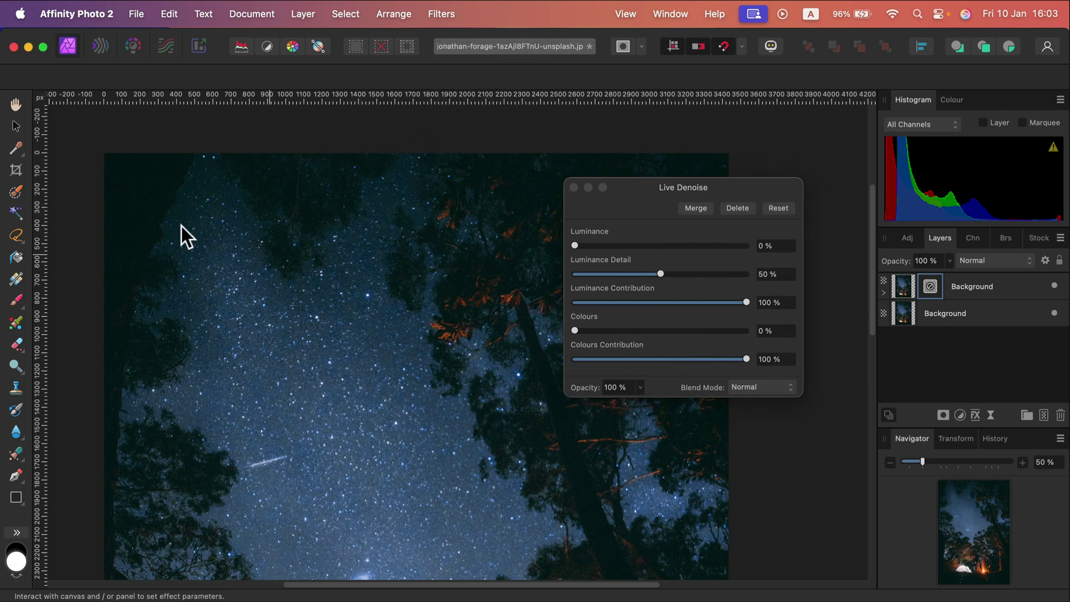
pyautogui.click(21, 128)
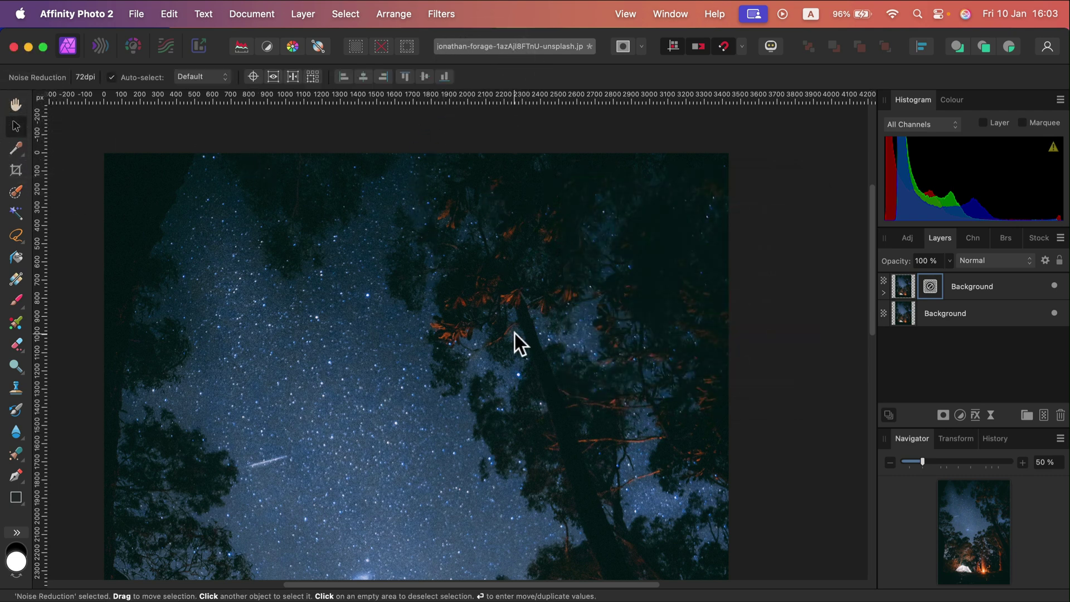
pyautogui.press('super+1')
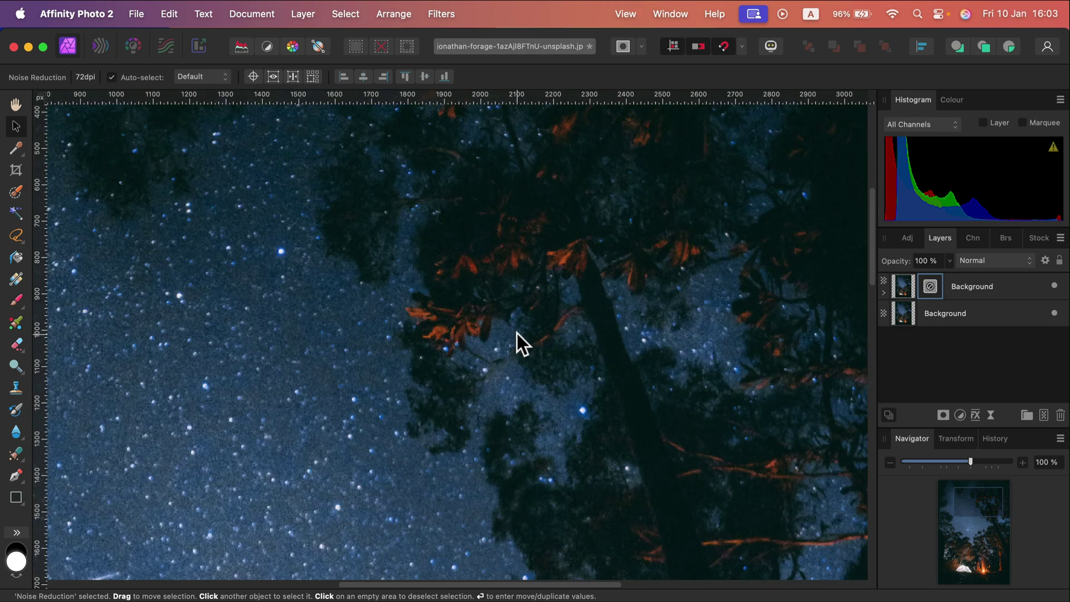
pyautogui.scroll(2, 362, 260)
pyautogui.scroll(-3, 363, 260)
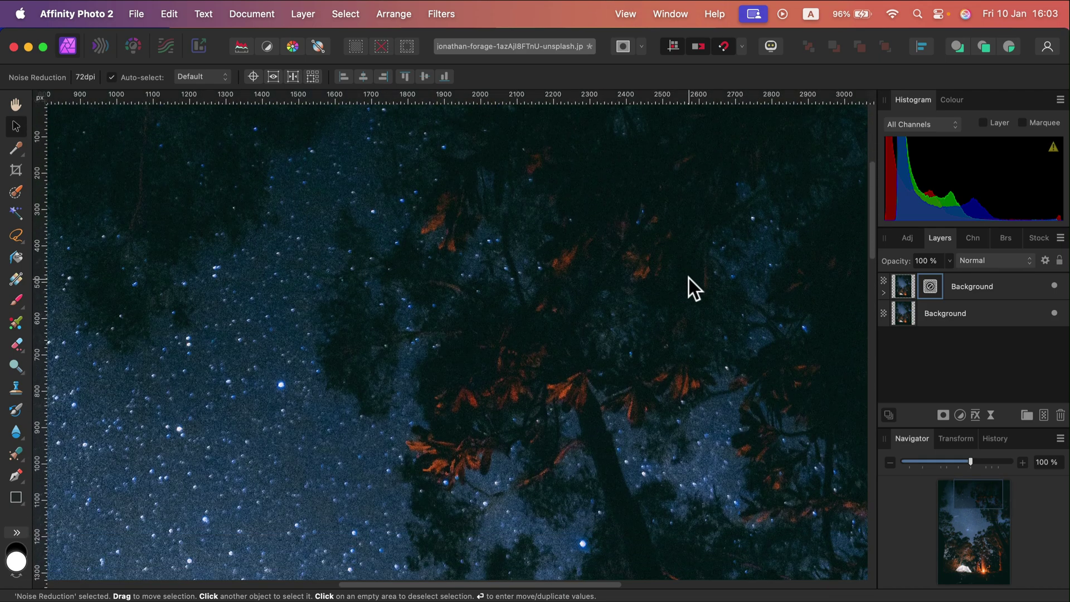
pyautogui.moveTo(970, 462)
pyautogui.mouseDown()
pyautogui.moveTo(923, 466)
pyautogui.moveTo(979, 462)
pyautogui.mouseUp()
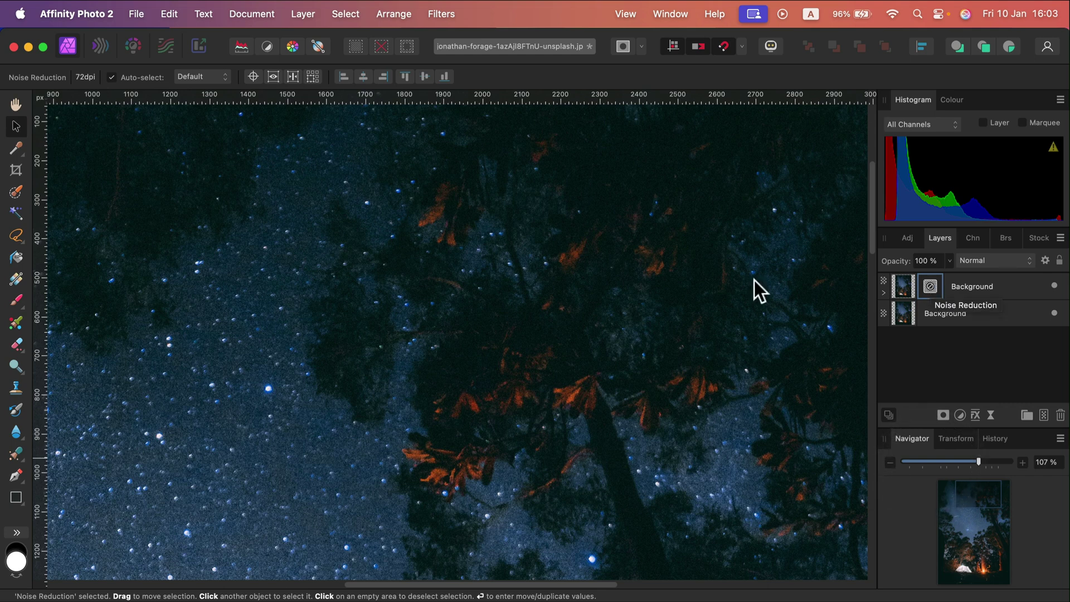
# Reopen Live Denoise and set Luminance 37%, Colours 29% and Colours Contribution 82%, reviewing the sky.
pyautogui.doubleClick(930, 287)
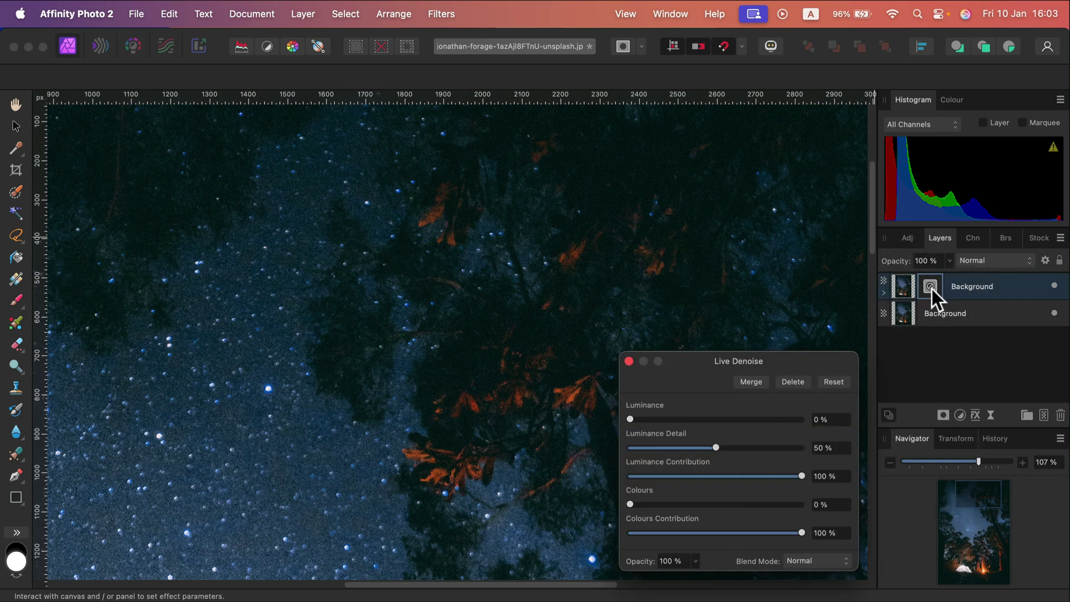
pyautogui.click(595, 241)
pyautogui.moveTo(701, 363); pyautogui.dragTo(603, 211)
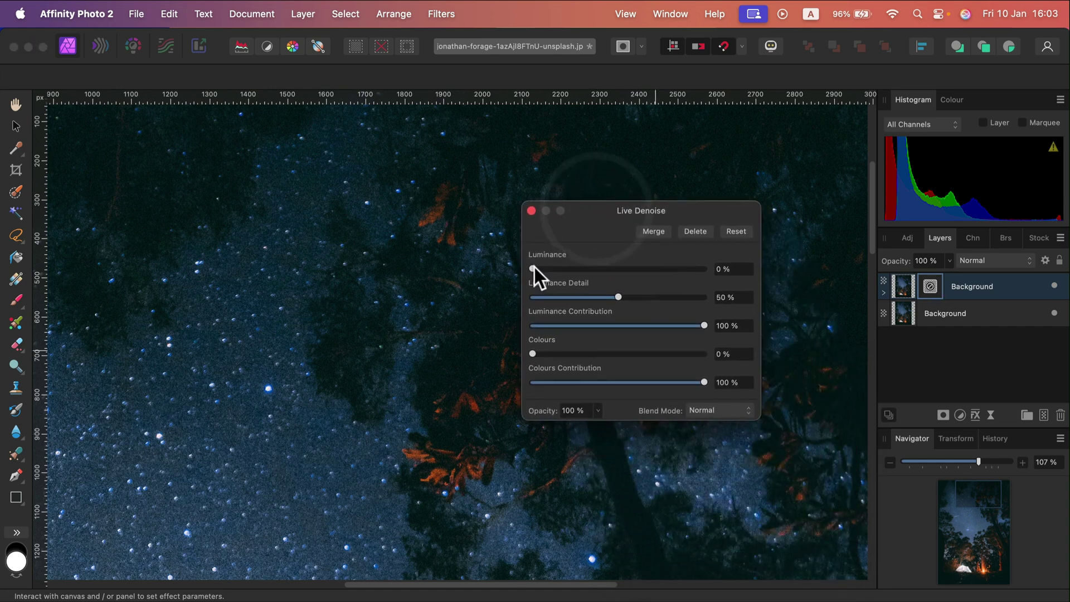
pyautogui.moveTo(534, 267); pyautogui.dragTo(600, 271)
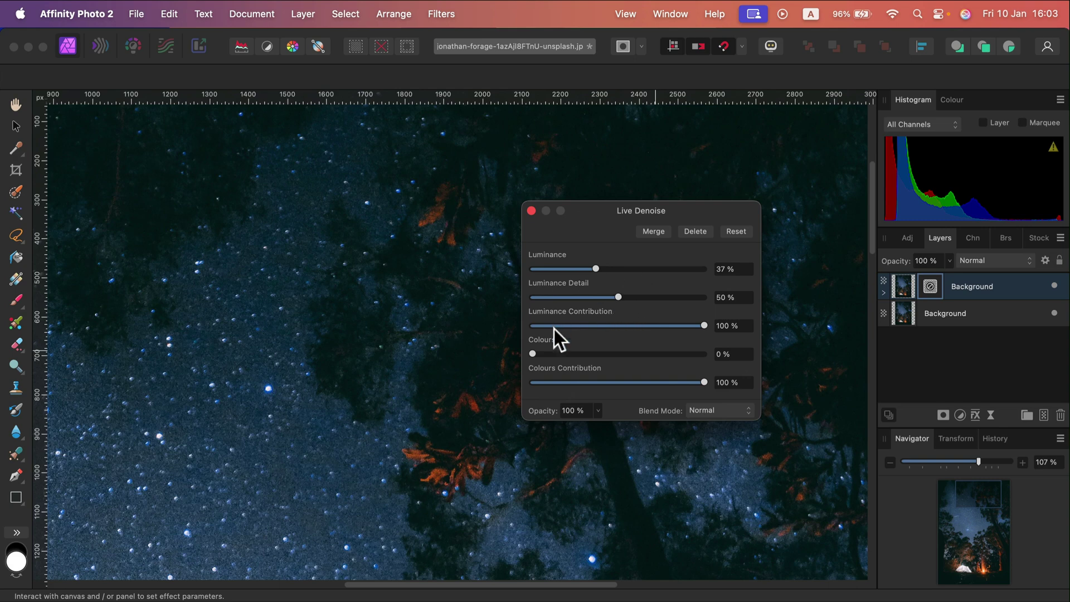
pyautogui.moveTo(532, 353); pyautogui.dragTo(581, 356)
pyautogui.click(593, 377)
pyautogui.moveTo(628, 383); pyautogui.dragTo(675, 382)
pyautogui.scroll(-10, 394, 406)
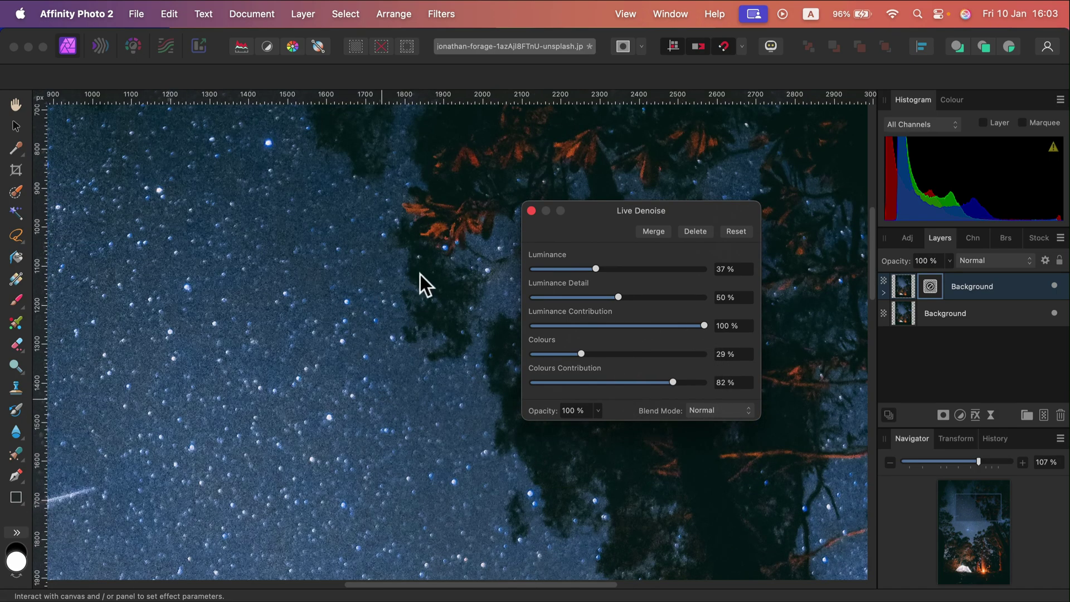
pyautogui.scroll(-20, 437, 383)
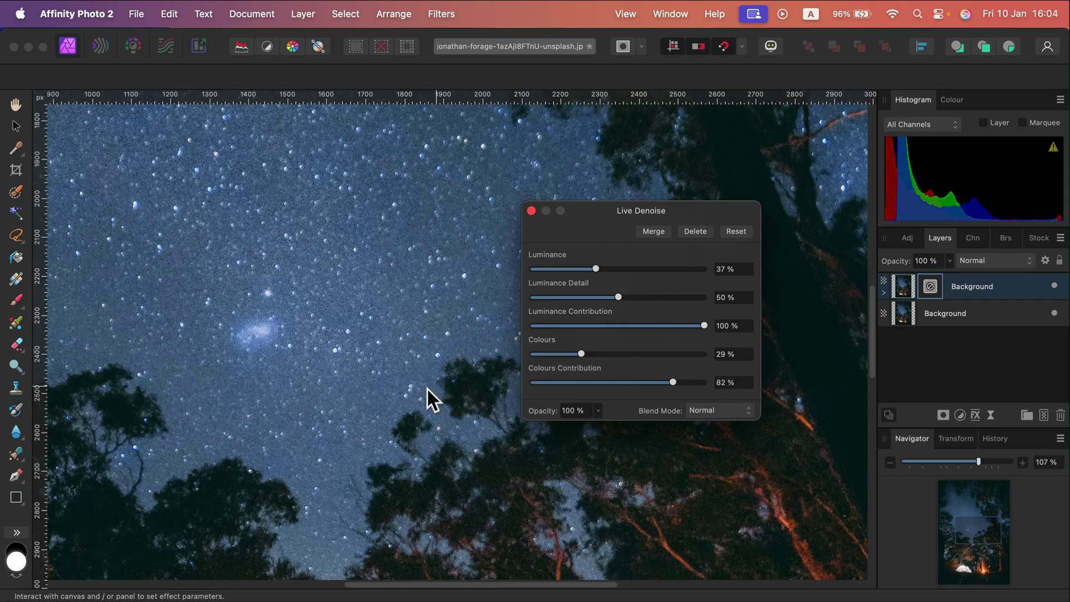
pyautogui.scroll(-15, 192, 382)
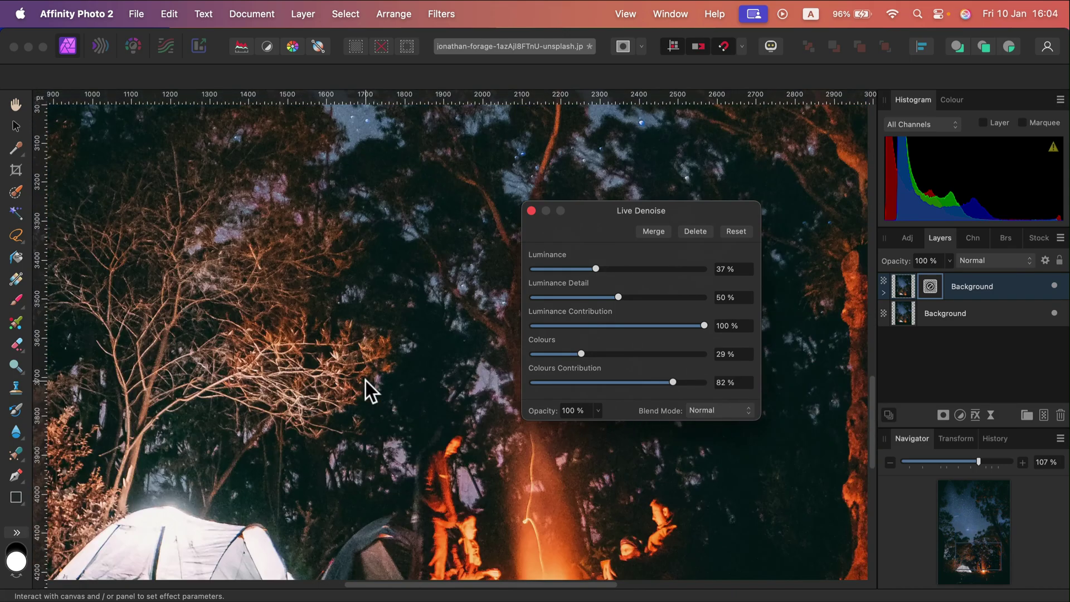
pyautogui.scroll(5, 365, 379)
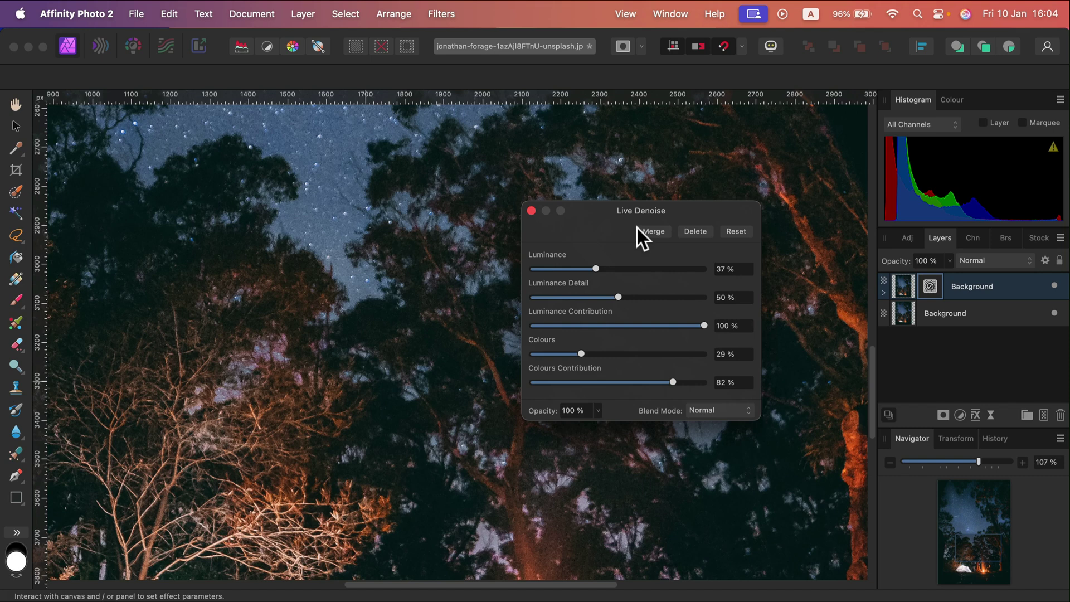
pyautogui.click(598, 410)
pyautogui.moveTo(598, 426); pyautogui.dragTo(404, 431)
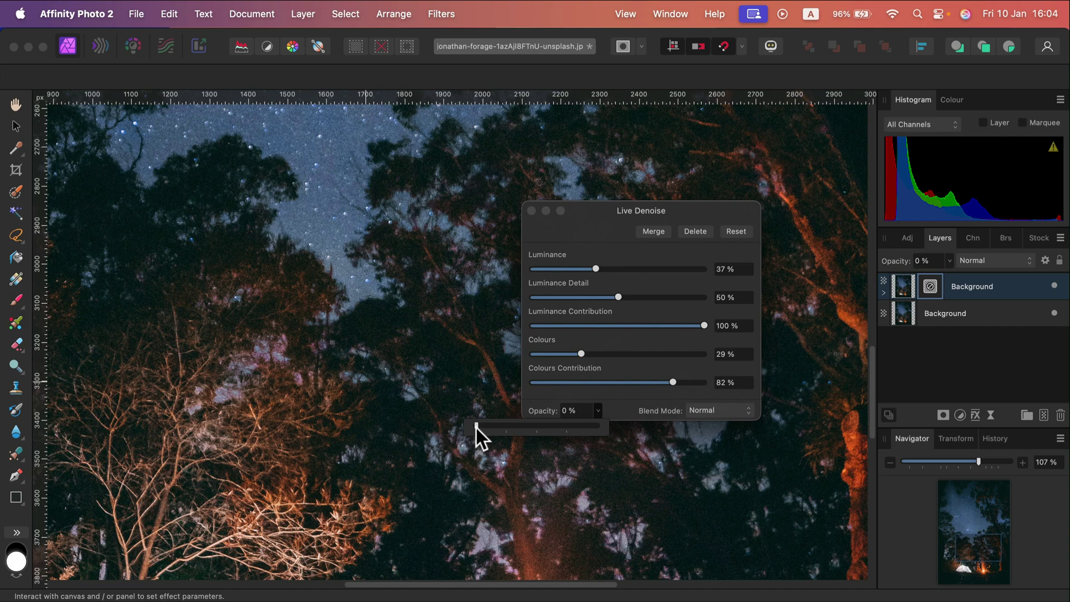
pyautogui.moveTo(476, 427); pyautogui.dragTo(575, 421)
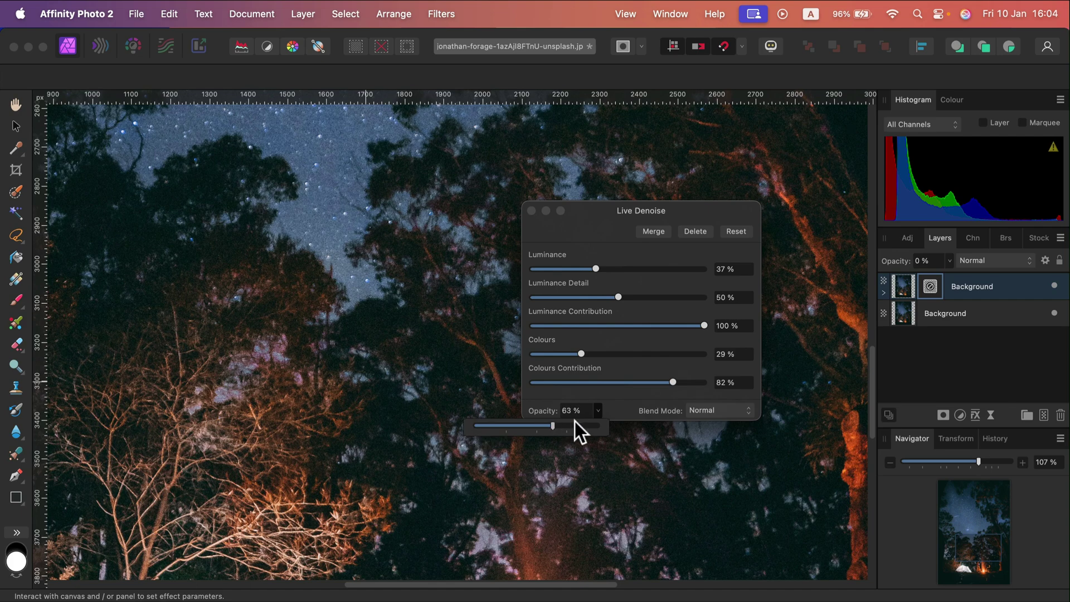
pyautogui.click(697, 423)
pyautogui.scroll(2, 345, 212)
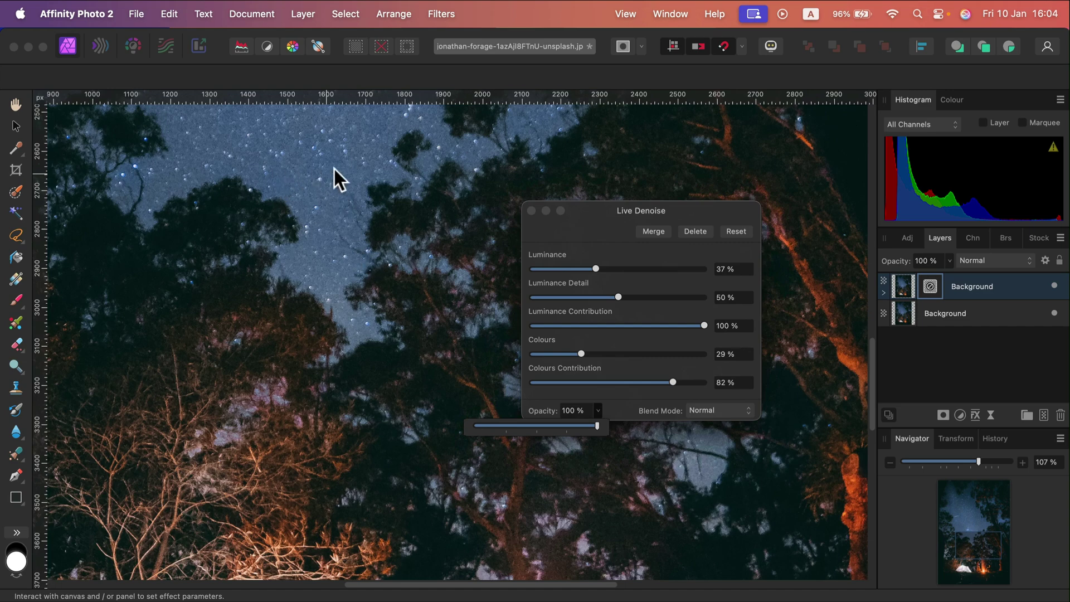
pyautogui.scroll(4, 339, 167)
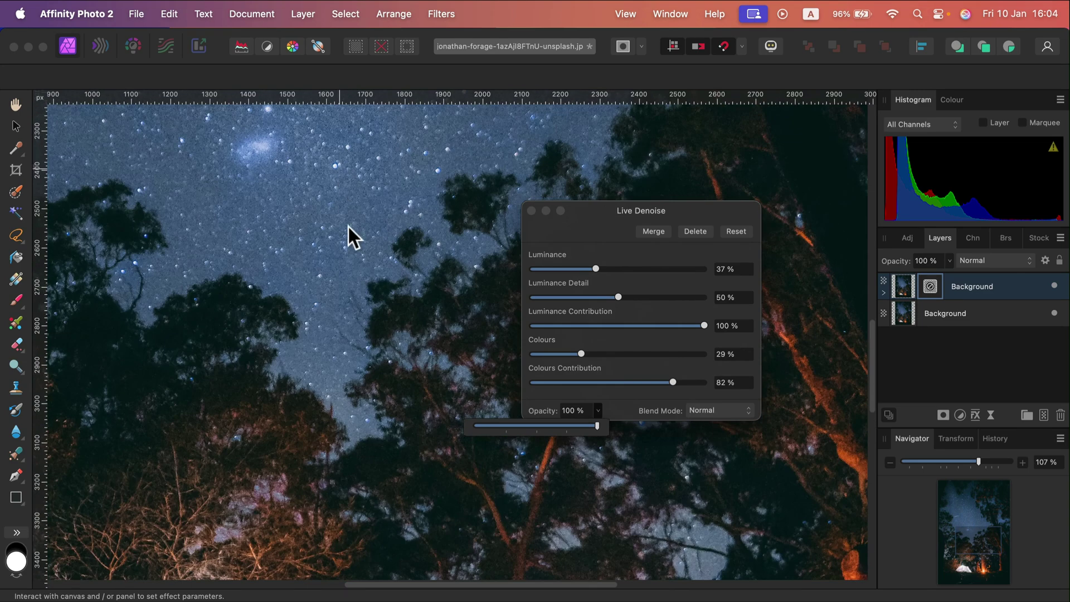
# Tune denoise to Luminance 71%, Luminance Detail 67%, Luminance Contribution 58%, then close its settings.
pyautogui.click(649, 296)
pyautogui.click(620, 269)
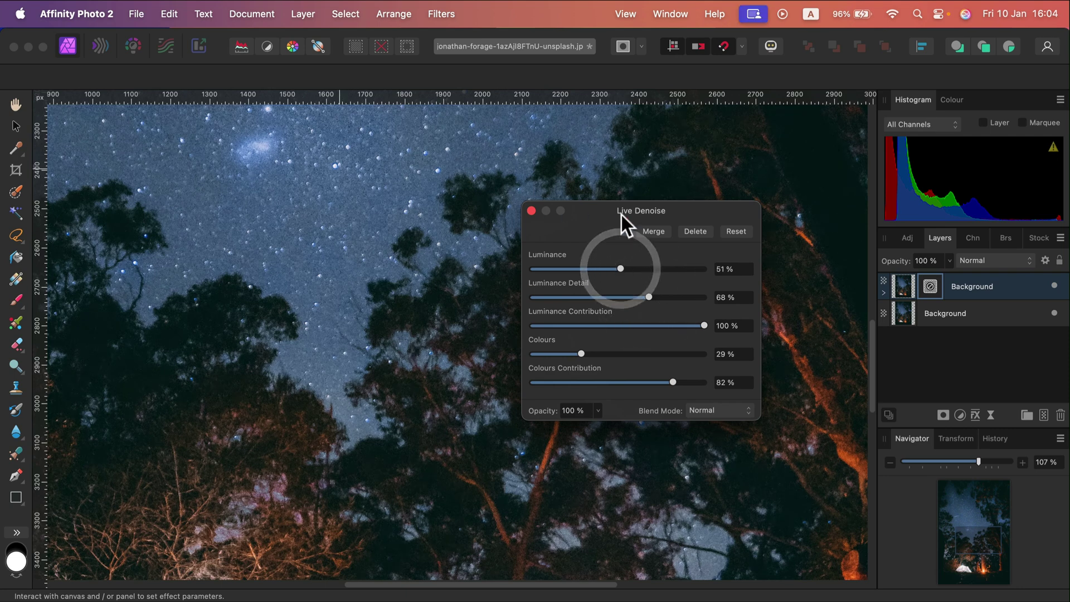
pyautogui.click(675, 297)
pyautogui.click(632, 325)
pyautogui.click(647, 297)
pyautogui.click(654, 268)
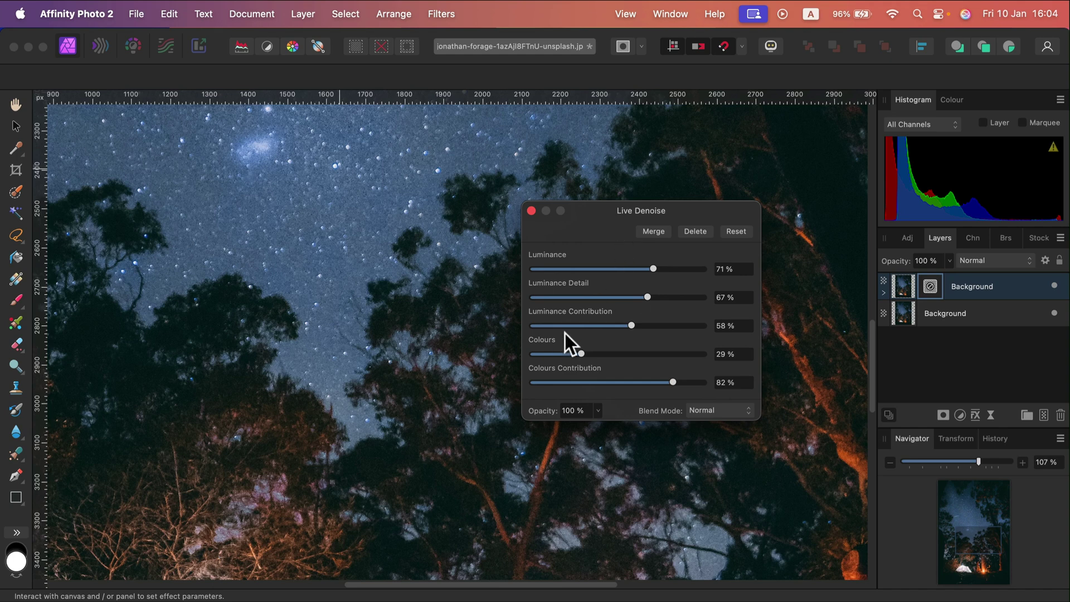
pyautogui.click(531, 211)
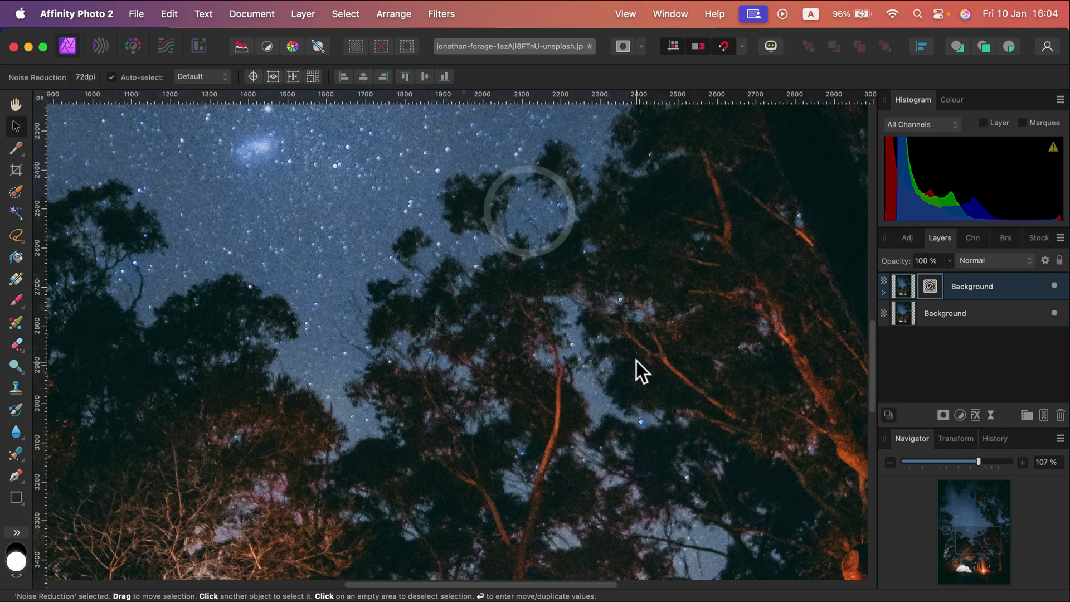
pyautogui.scroll(-10, 591, 383)
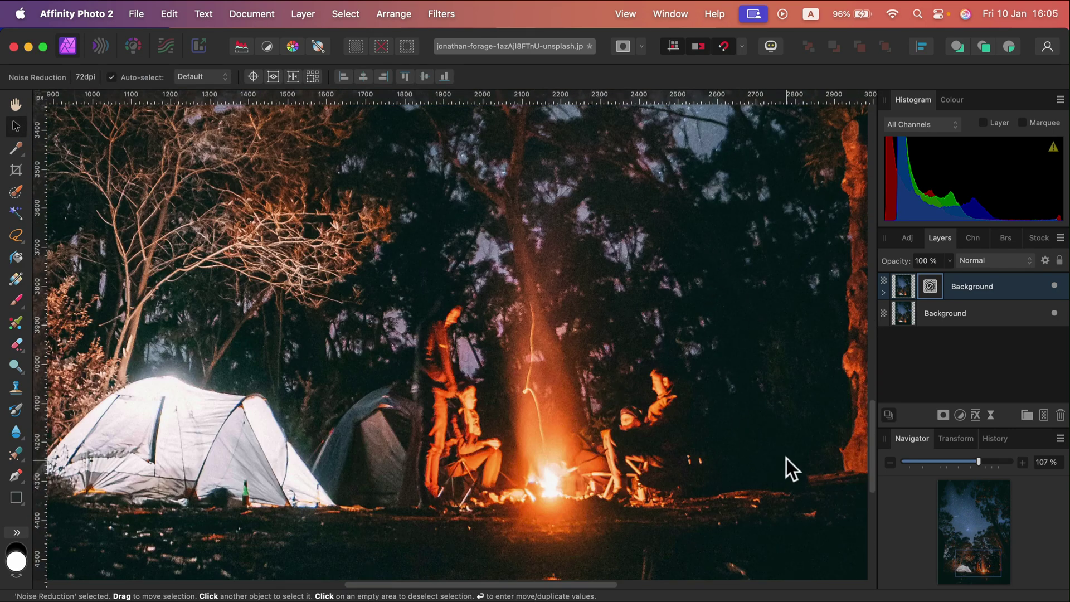
# Duplicate the denoised Background layer again.
pyautogui.scroll(2, 756, 381)
pyautogui.scroll(-4, 756, 384)
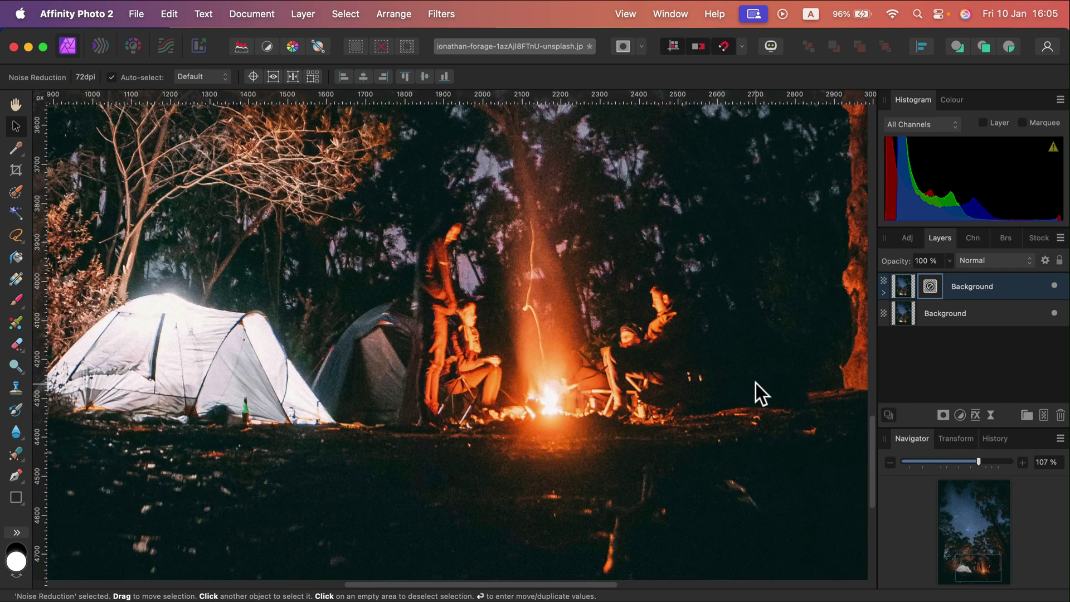
pyautogui.rightClick(1024, 287)
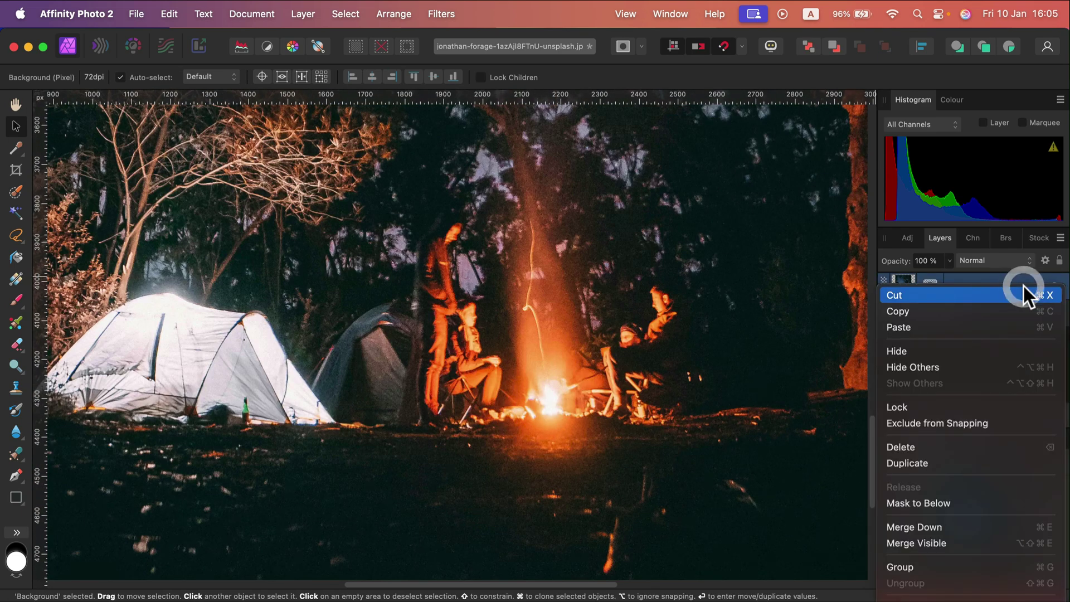
pyautogui.click(1018, 464)
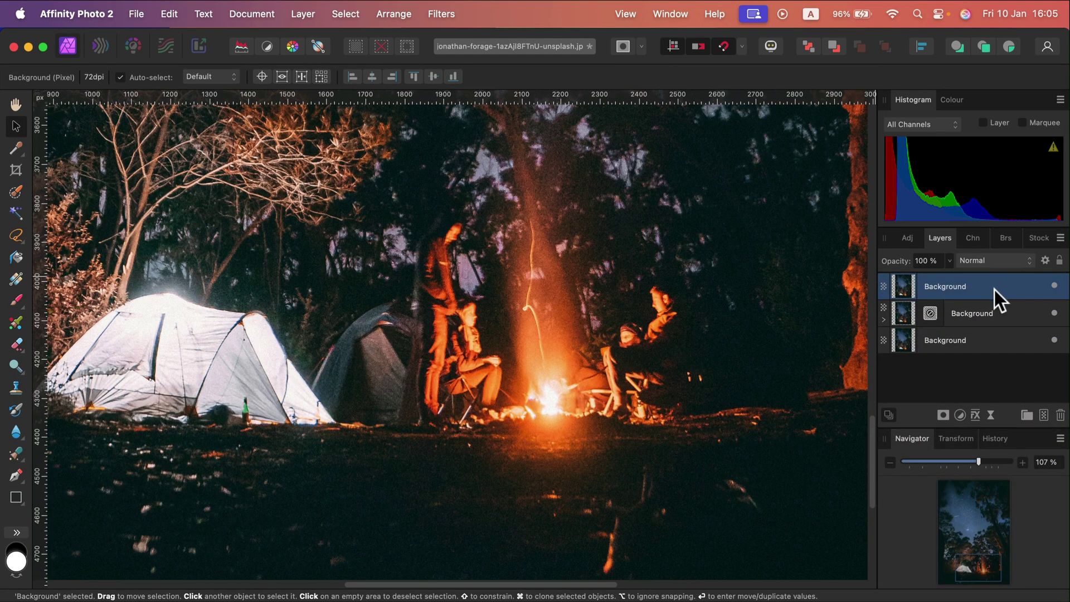
# Add a Live Gaussian Blur to the duplicate with a 3.4 px radius.
pyautogui.click(991, 415)
pyautogui.click(983, 427)
pyautogui.moveTo(652, 531); pyautogui.dragTo(679, 579)
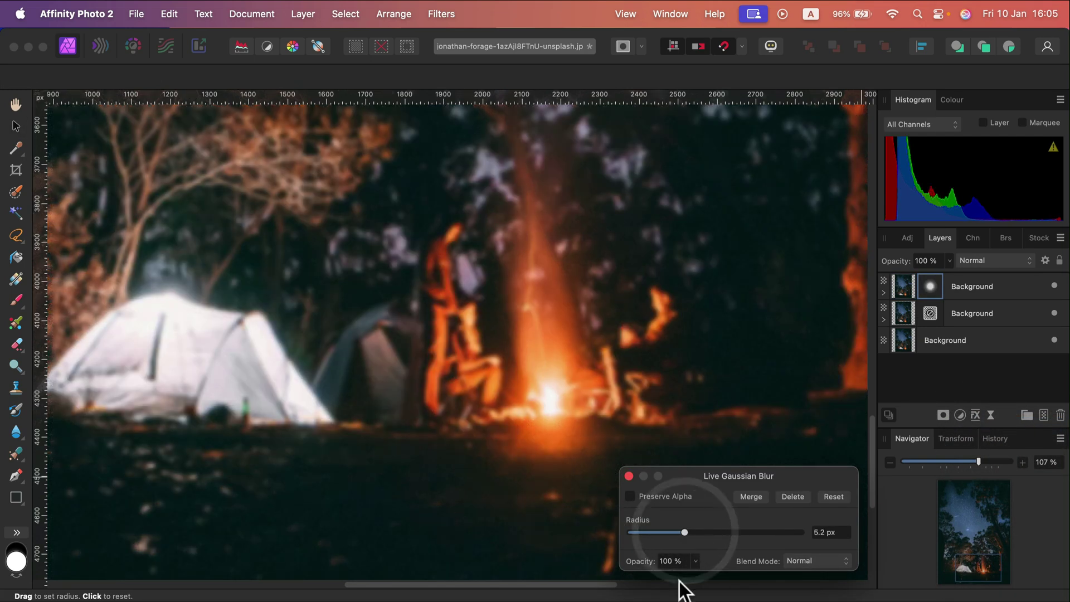
pyautogui.moveTo(684, 532); pyautogui.dragTo(676, 533)
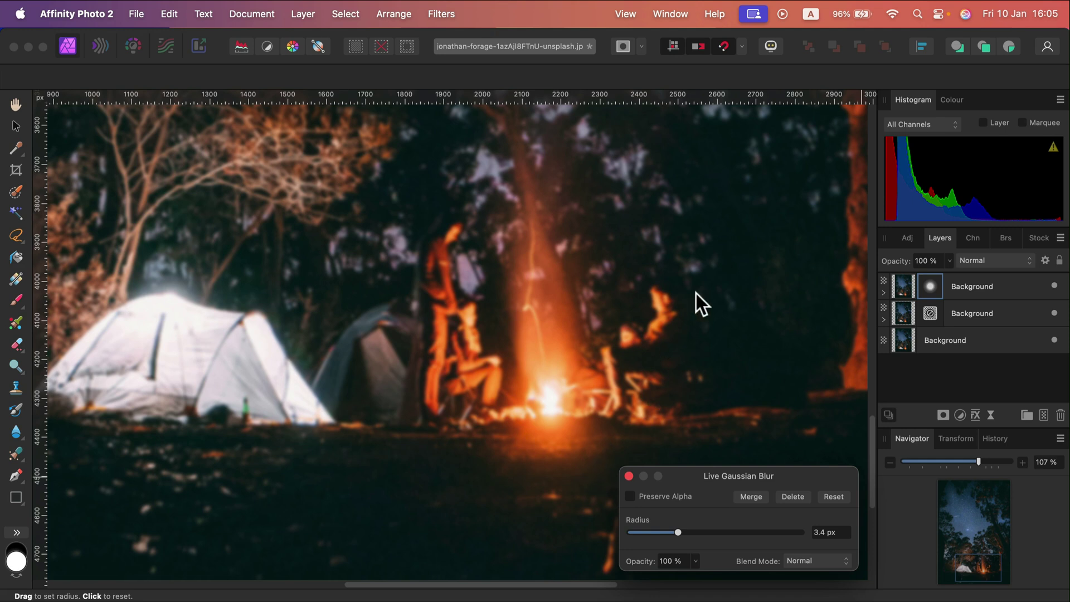
# Add a mask to the blurred layer and flood-fill it black to hide the blur.
pyautogui.click(629, 476)
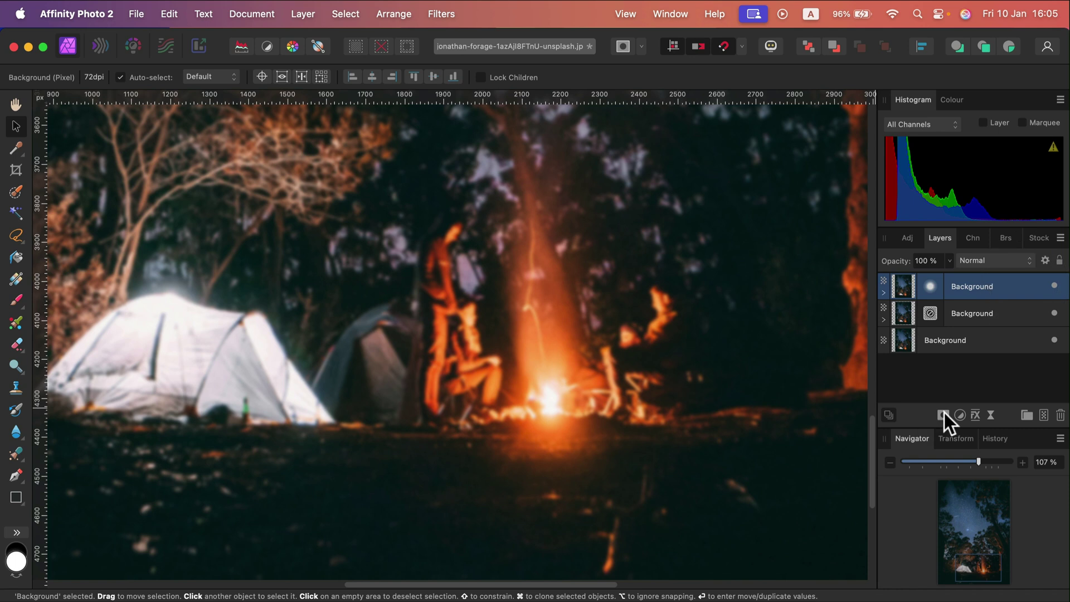
pyautogui.keyDown('alt'); pyautogui.click(944, 414); pyautogui.keyUp('alt')
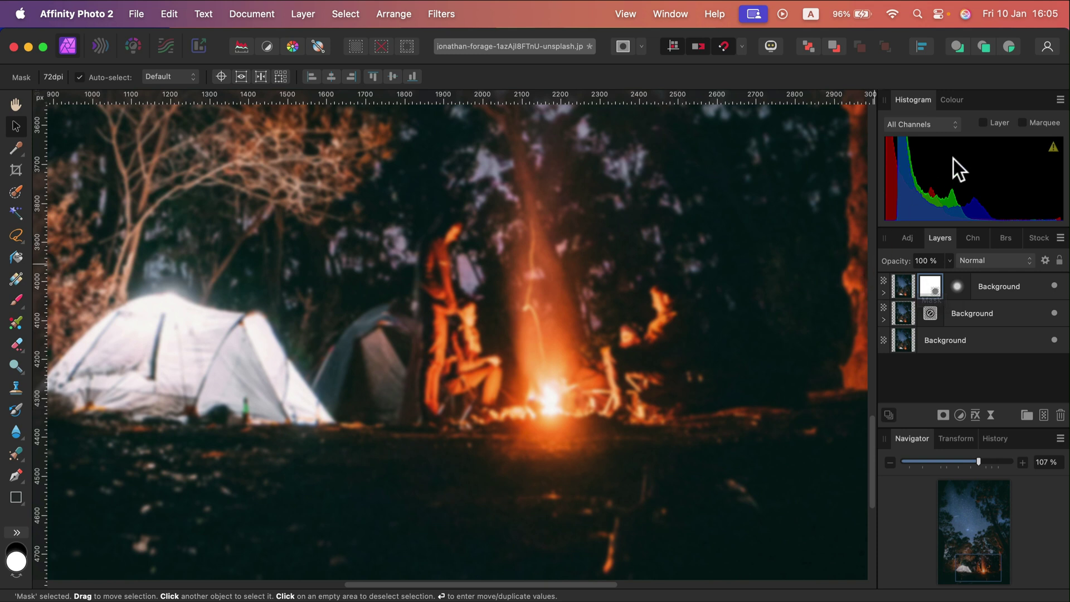
pyautogui.click(952, 102)
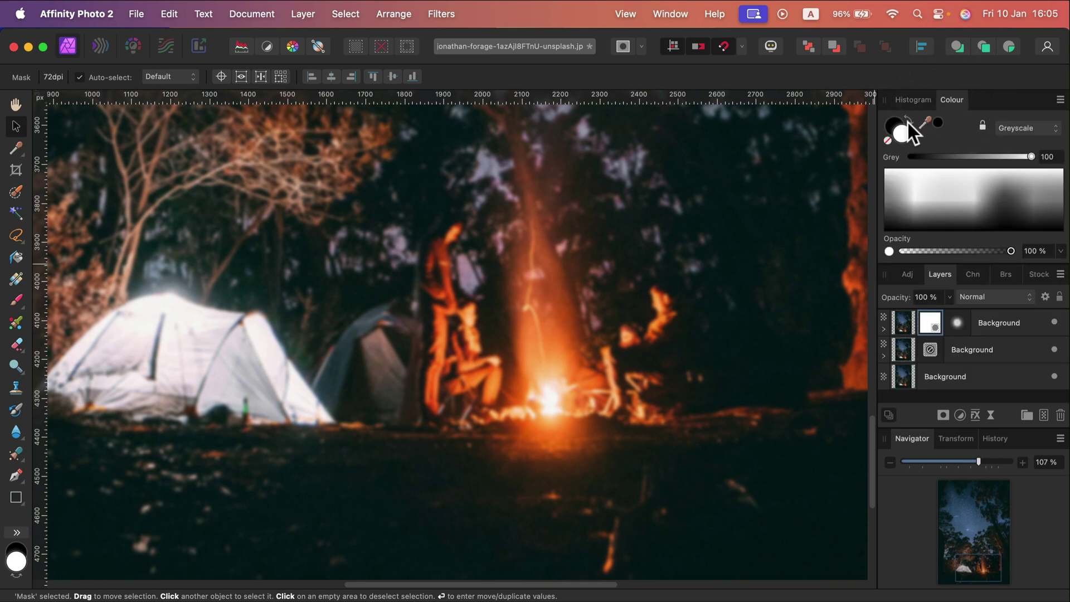
pyautogui.click(16, 258)
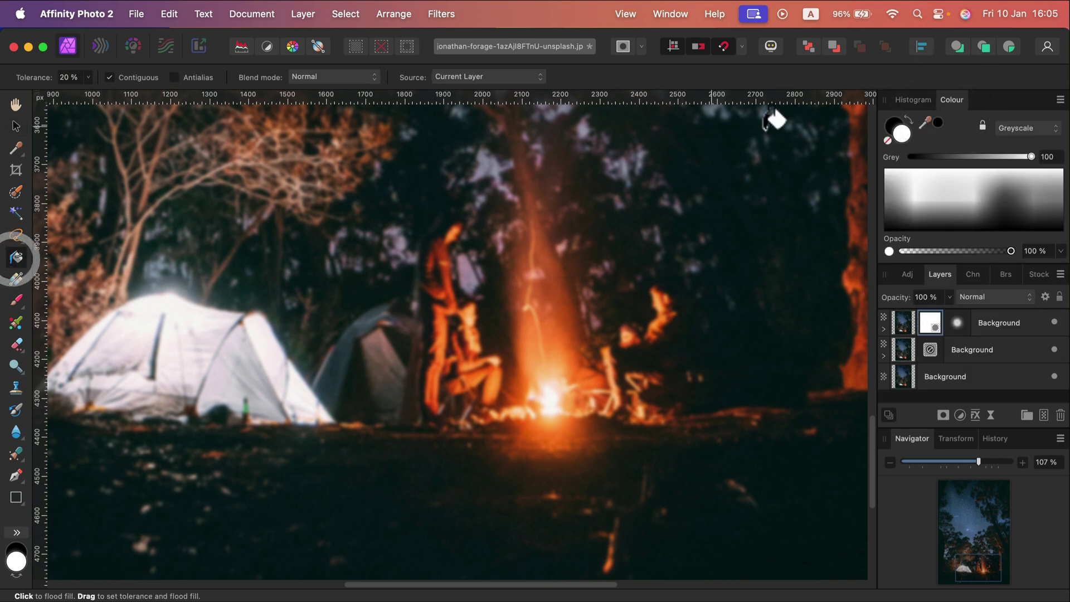
pyautogui.click(894, 124)
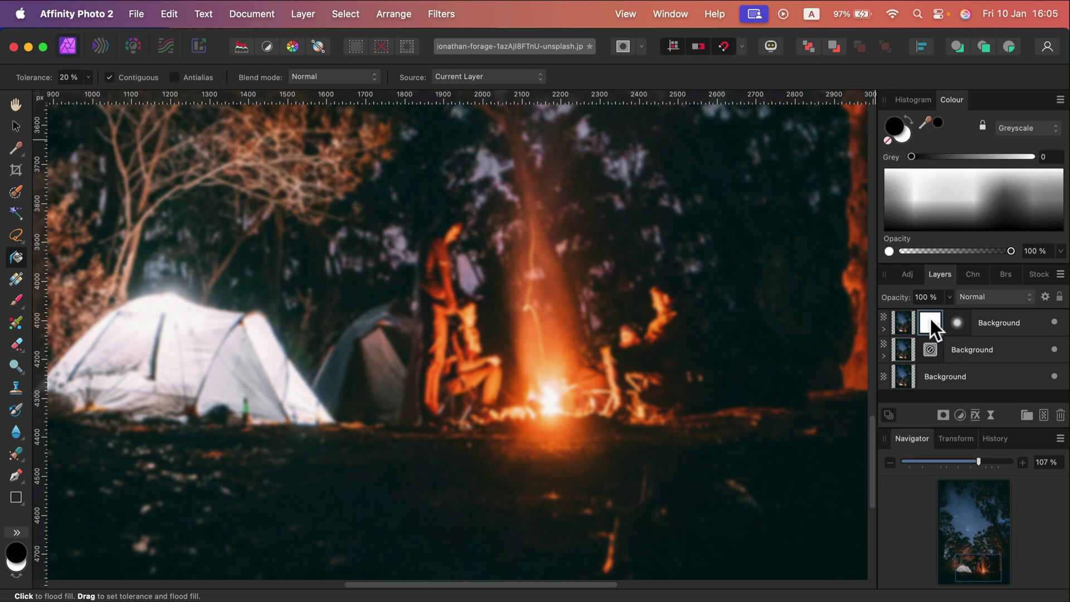
pyautogui.click(903, 320)
pyautogui.click(927, 321)
pyautogui.click(694, 178)
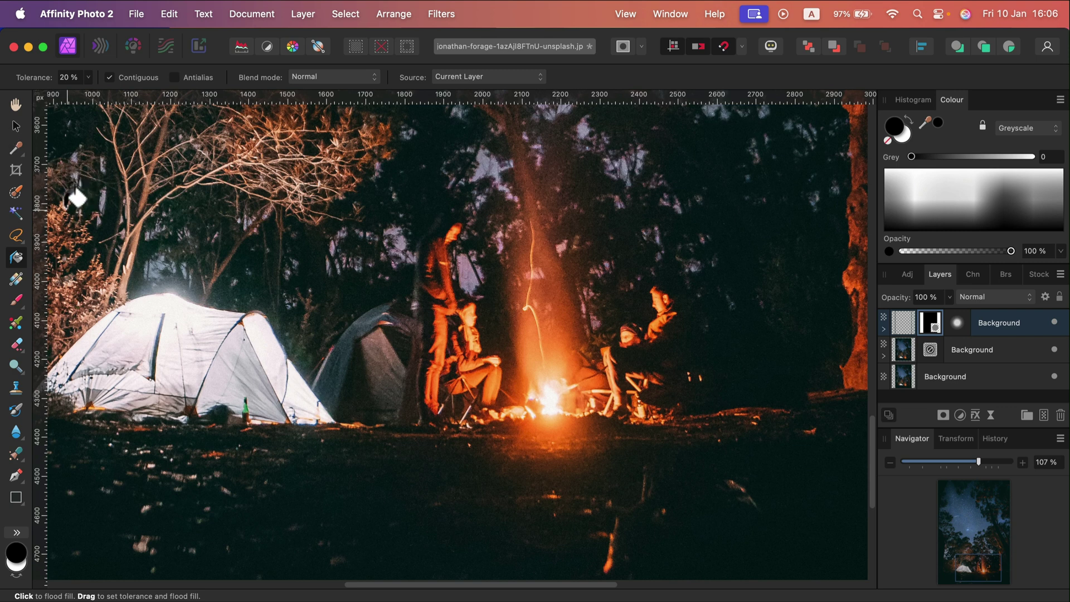
# Choose the Paint Brush with 10% hardness and white as the painting colour.
pyautogui.click(19, 301)
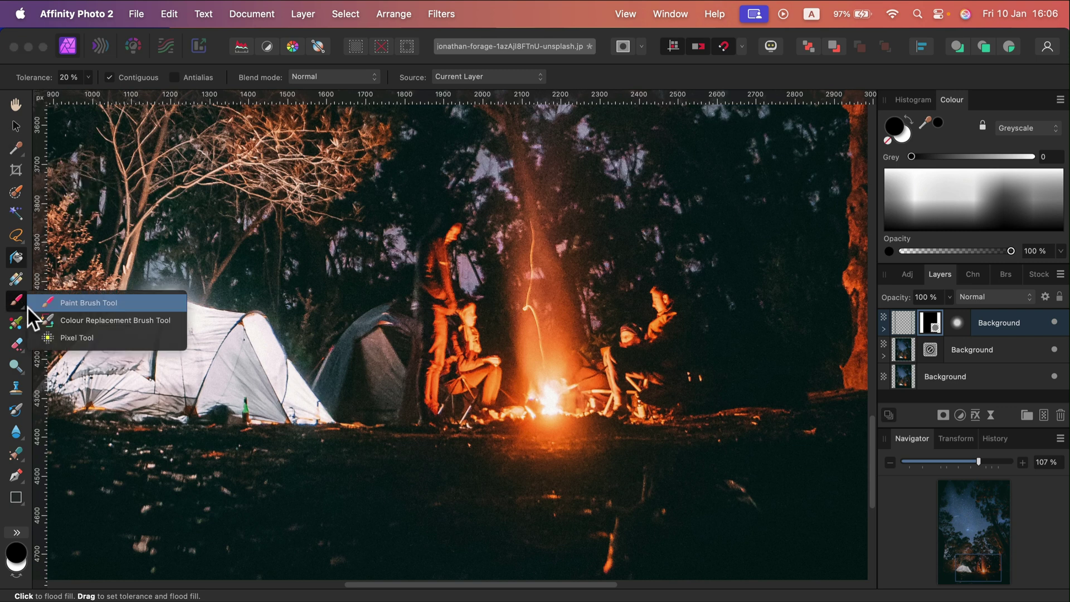
pyautogui.click(81, 300)
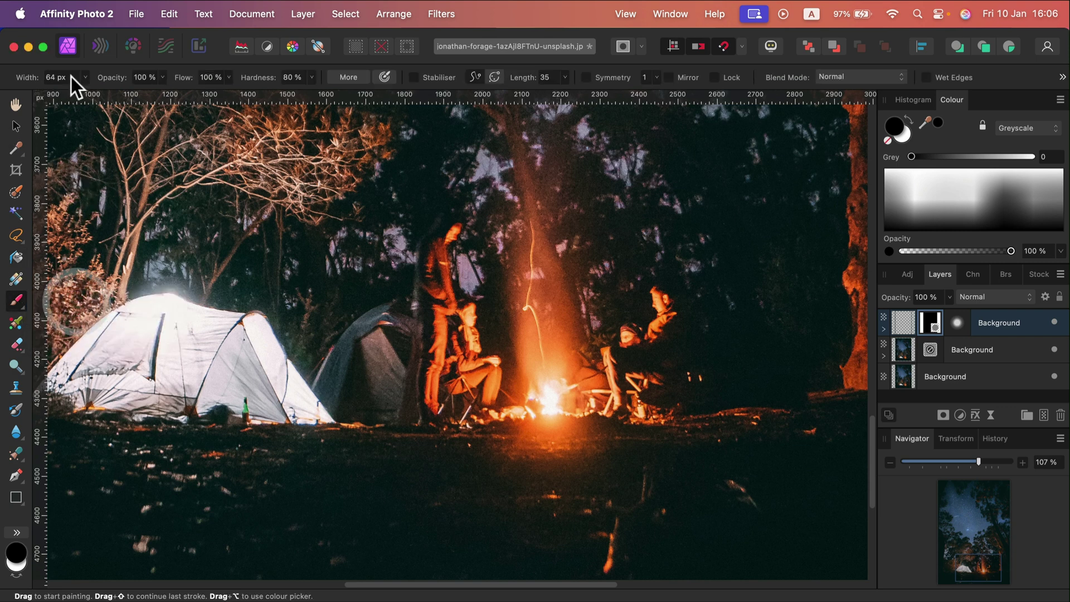
pyautogui.click(312, 77)
pyautogui.moveTo(222, 94); pyautogui.dragTo(226, 94)
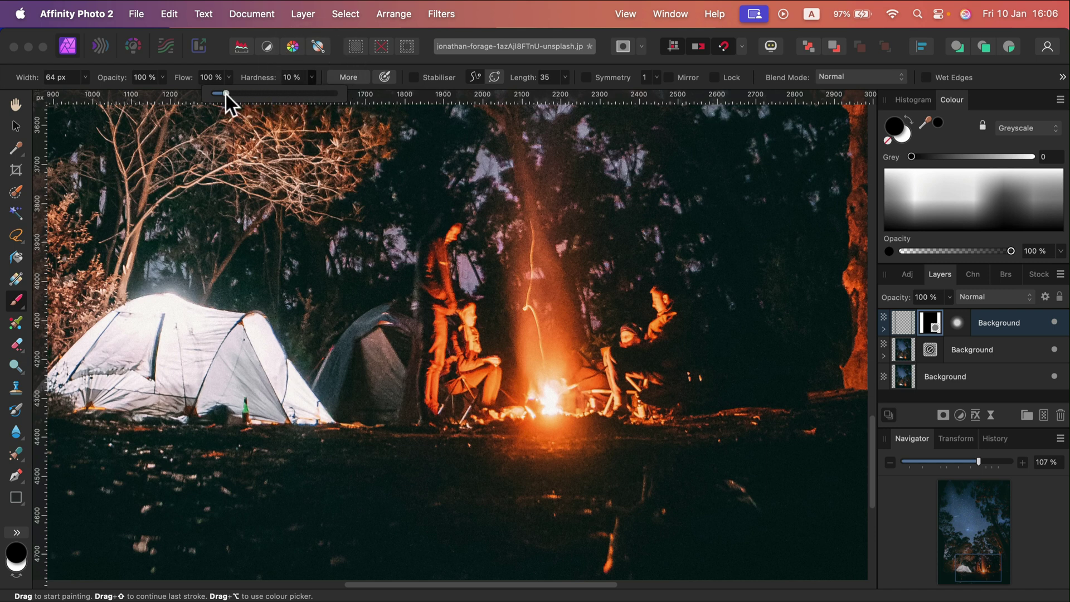
pyautogui.click(311, 66)
pyautogui.click(908, 117)
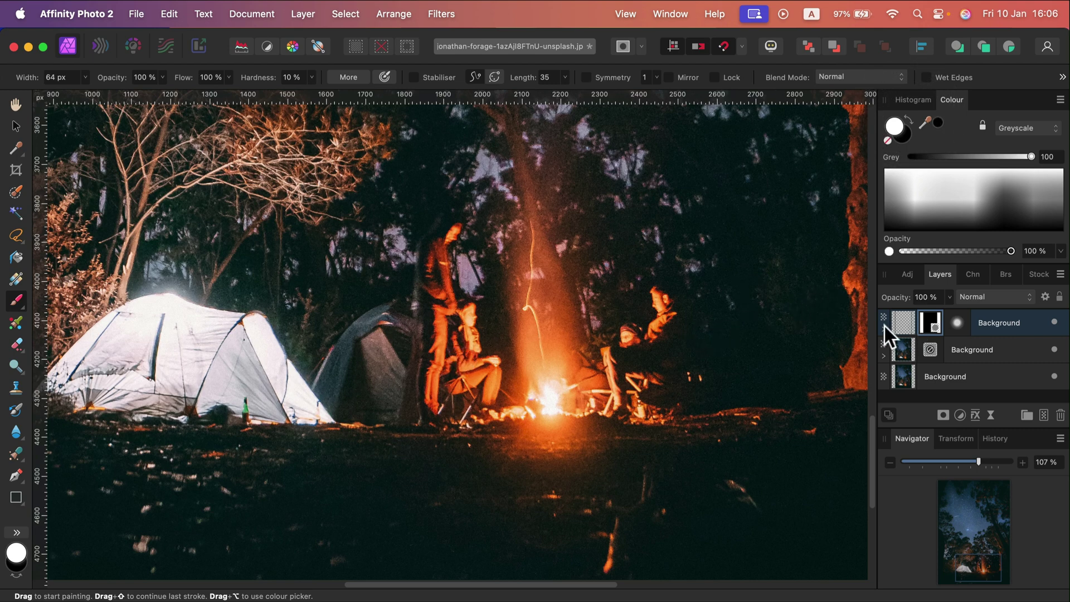
# Resize the brush to about 166 px with the bracket keys.
pyautogui.press(']')
pyautogui.press(']')
pyautogui.press(']')
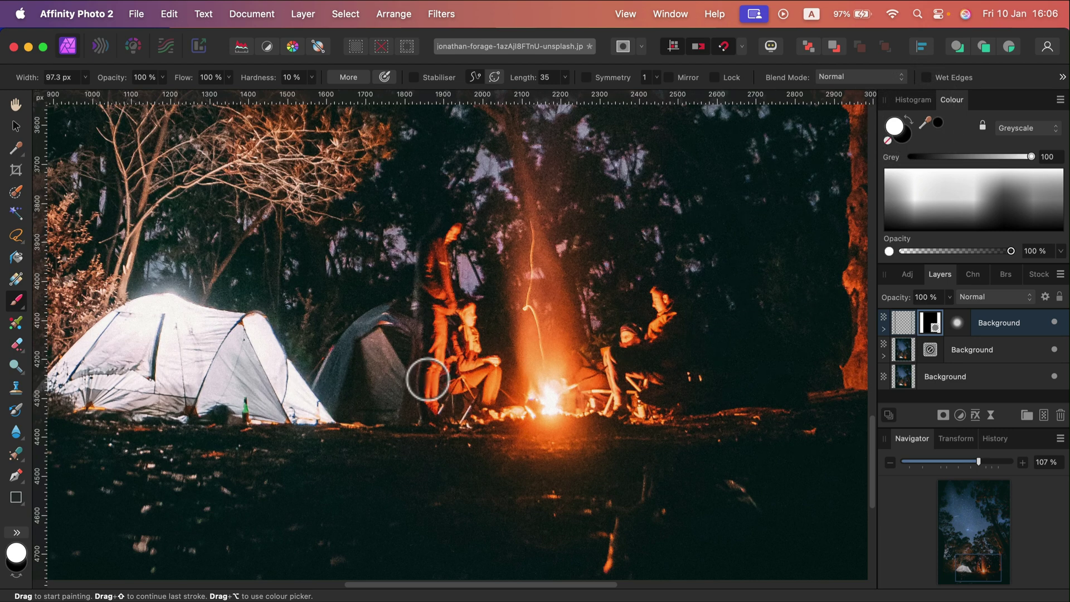
pyautogui.press(']')
pyautogui.press(']')
pyautogui.press(']')
pyautogui.press(']')
pyautogui.press(']')
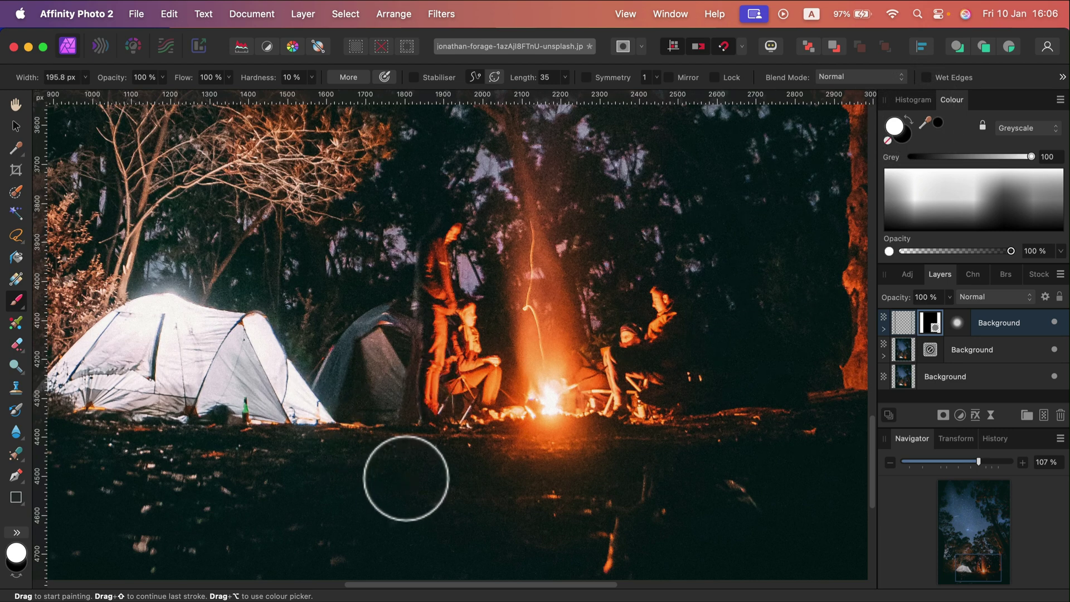
pyautogui.press('[')
pyautogui.scroll(3, 408, 473)
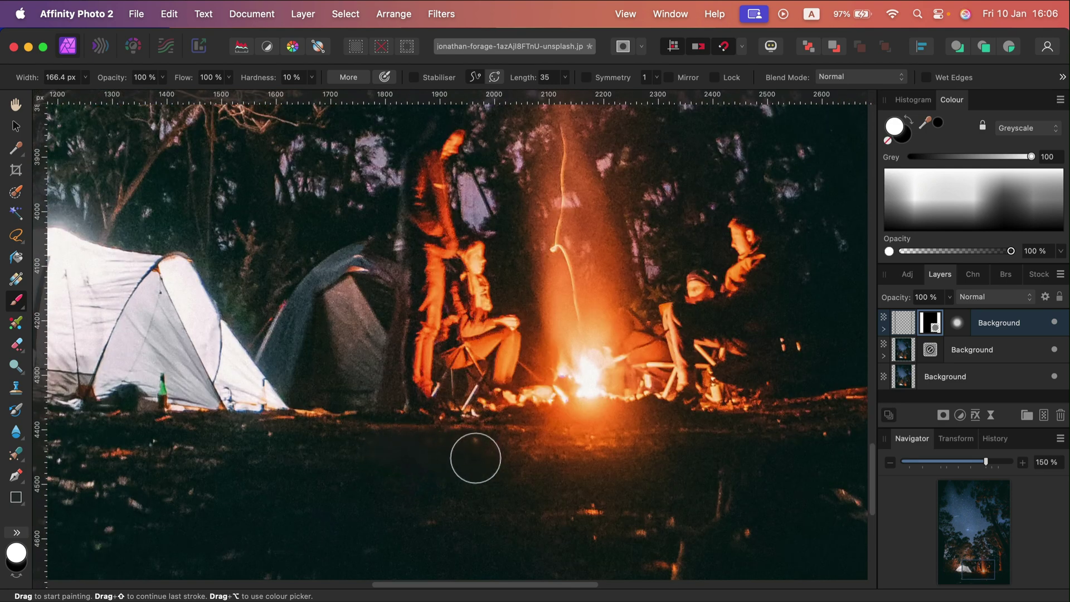
pyautogui.scroll(-5, 357, 488)
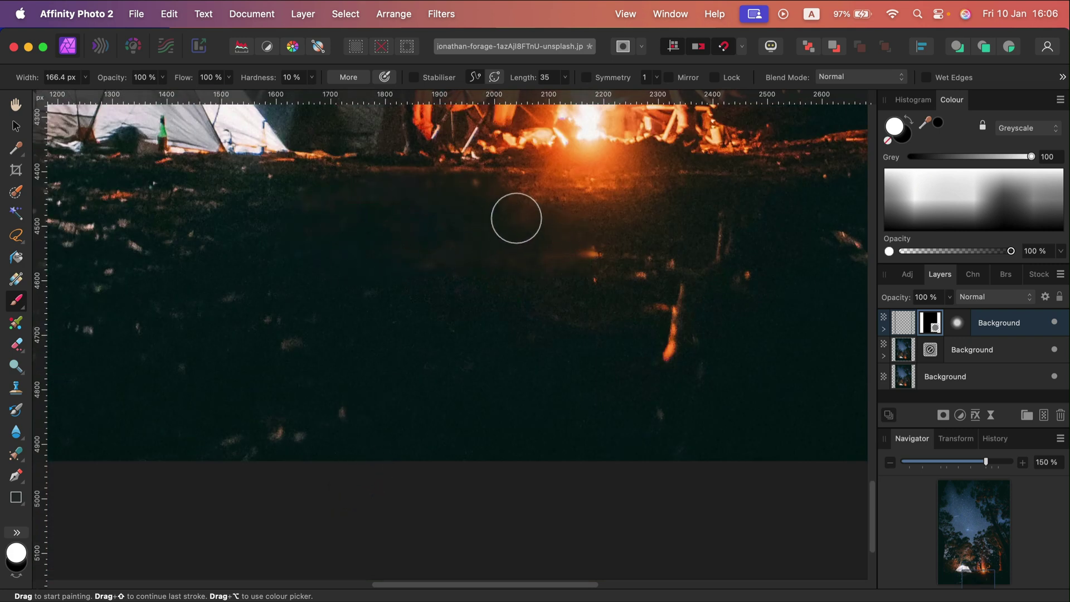
pyautogui.scroll(2, 341, 408)
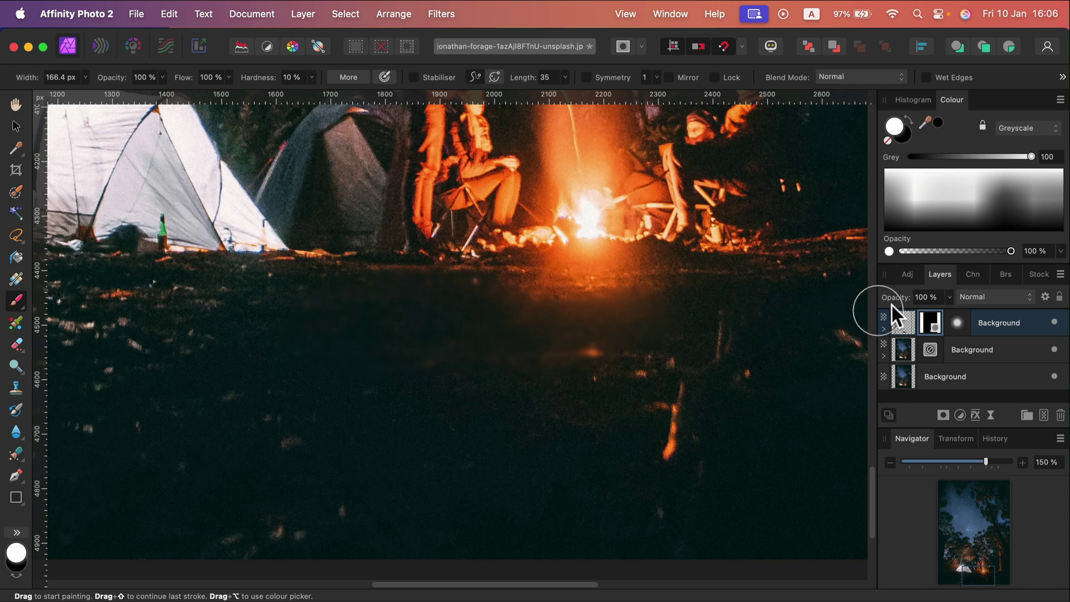
pyautogui.click(949, 297)
# Lower the blurred layer's opacity to 85%.
pyautogui.moveTo(946, 312); pyautogui.dragTo(941, 314)
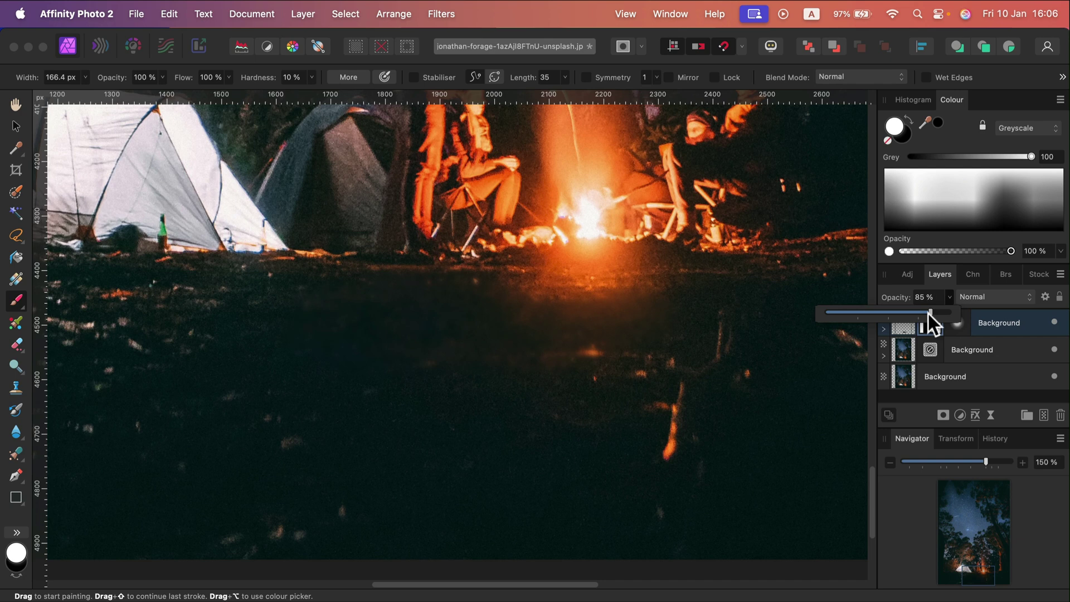
pyautogui.click(575, 377)
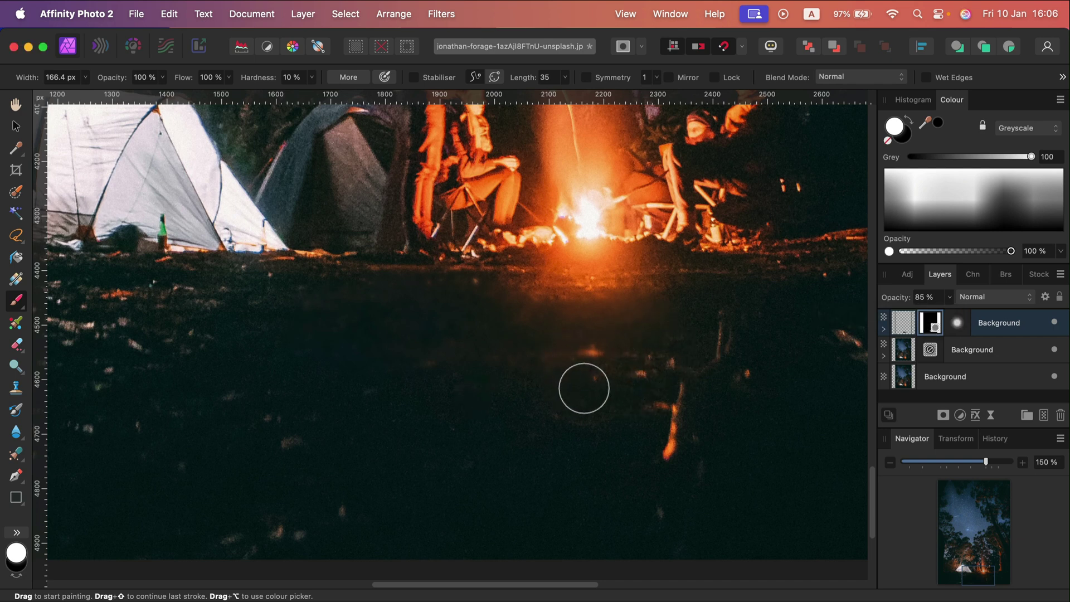
pyautogui.scroll(-5, 478, 370)
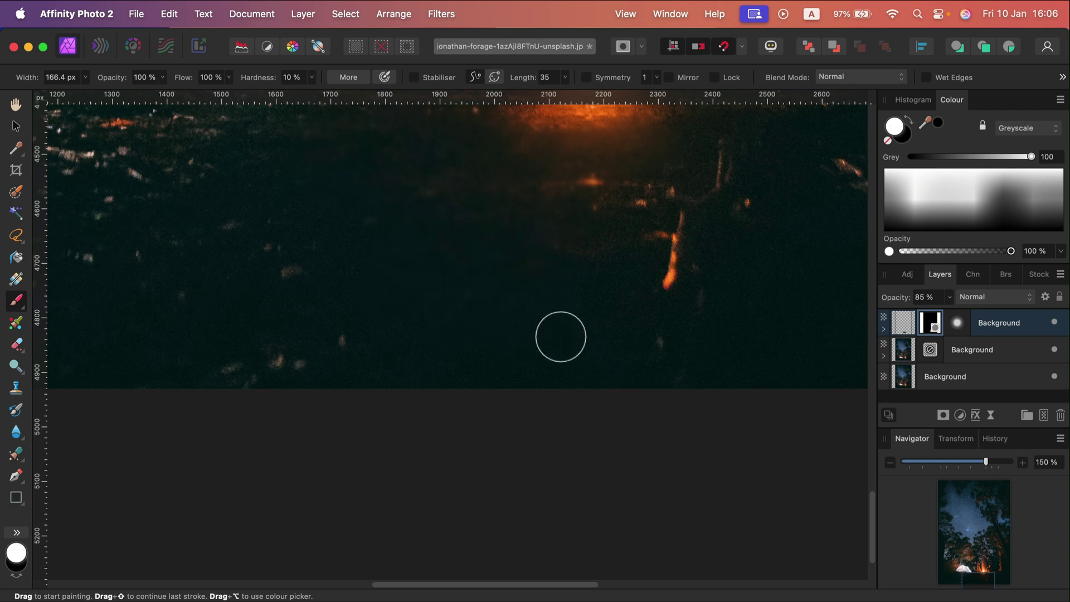
pyautogui.scroll(3, 535, 329)
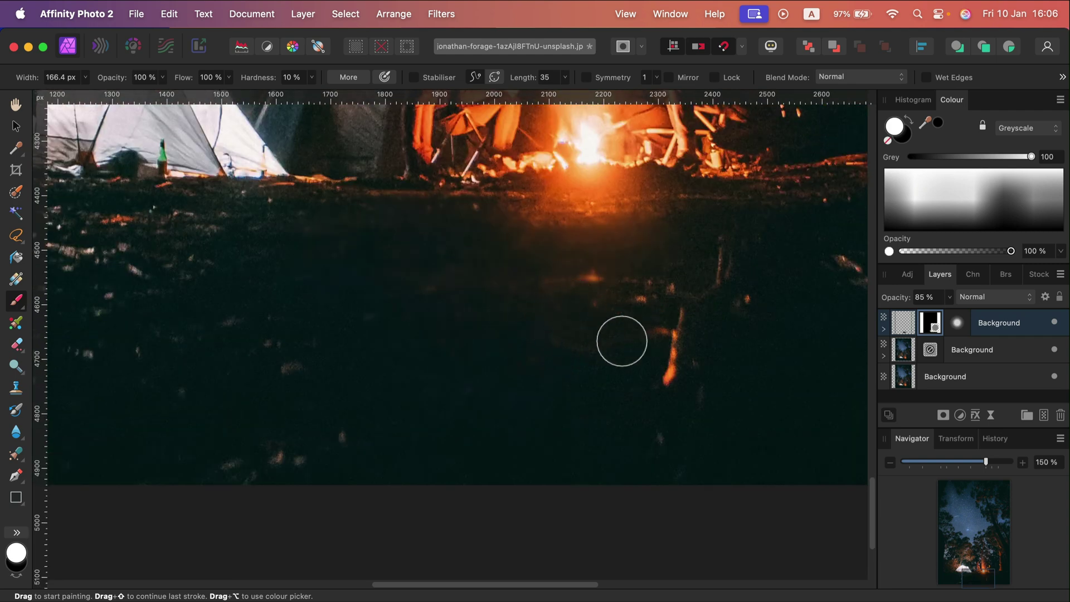
pyautogui.scroll(8, 291, 284)
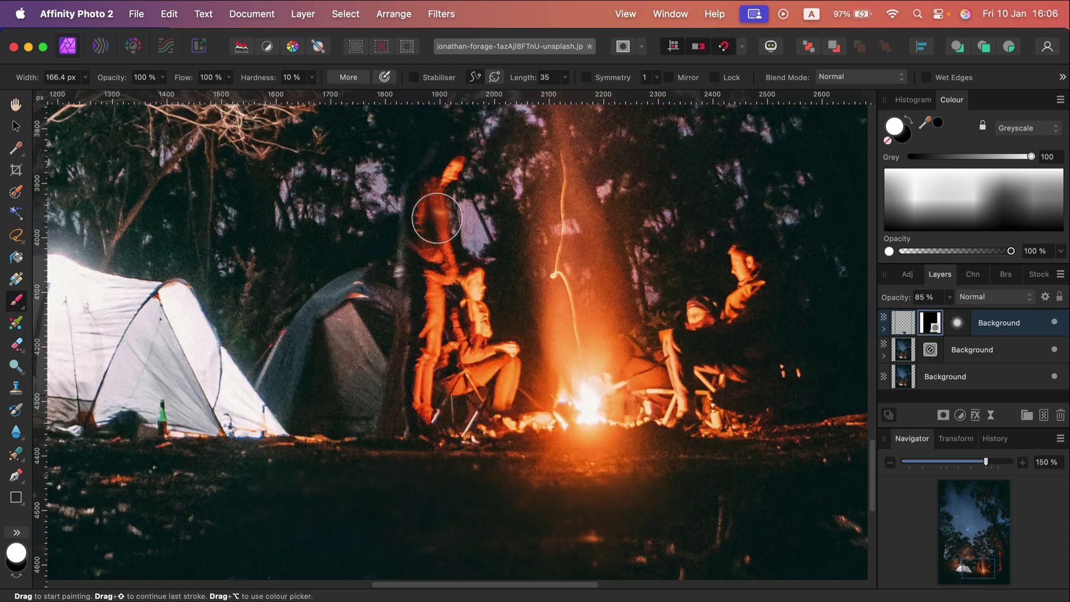
# Paint white on the mask beside the standing man and over the seated woman.
pyautogui.moveTo(439, 217); pyautogui.dragTo(418, 210)
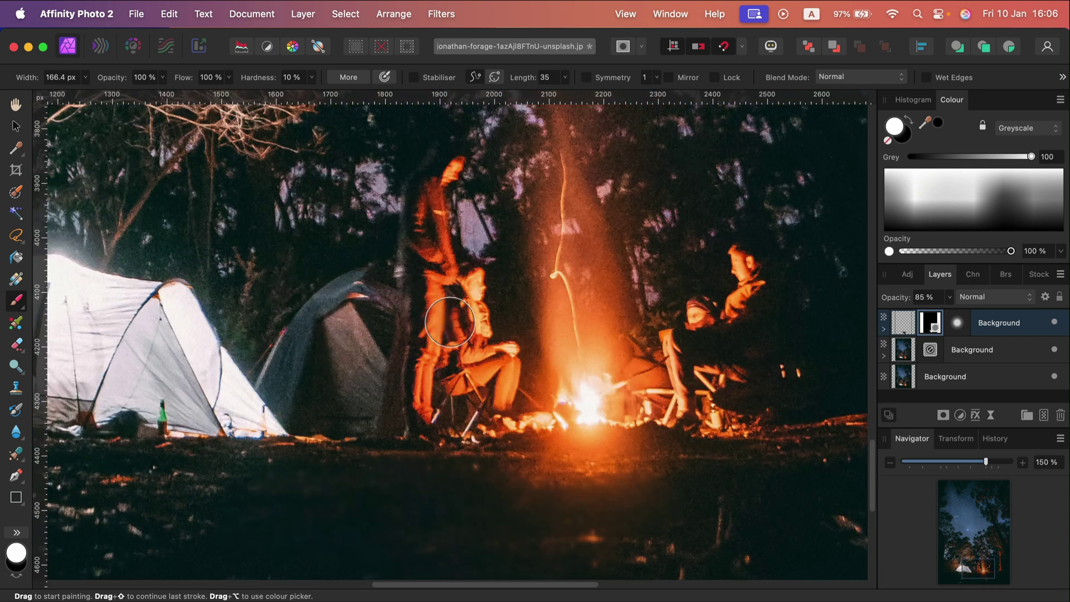
pyautogui.press('[')
pyautogui.press('[')
pyautogui.press('[')
pyautogui.press('[')
pyautogui.press('[')
pyautogui.press('[')
pyautogui.press('[')
pyautogui.press('[')
pyautogui.moveTo(488, 316)
pyautogui.mouseDown()
pyautogui.moveTo(490, 303)
pyautogui.moveTo(494, 313)
pyautogui.moveTo(407, 301)
pyautogui.moveTo(417, 290)
pyautogui.moveTo(421, 179)
pyautogui.moveTo(429, 195)
pyautogui.mouseUp()
pyautogui.press('[')
pyautogui.press('[')
pyautogui.press('[')
# Paint the mask over the dark tent interior and arch, undoing stray arch strokes.
pyautogui.press(']')
pyautogui.press(']')
pyautogui.moveTo(341, 324)
pyautogui.mouseDown()
pyautogui.moveTo(357, 362)
pyautogui.moveTo(339, 328)
pyautogui.moveTo(332, 341)
pyautogui.moveTo(353, 403)
pyautogui.moveTo(358, 350)
pyautogui.moveTo(365, 385)
pyautogui.moveTo(351, 322)
pyautogui.moveTo(376, 364)
pyautogui.moveTo(367, 404)
pyautogui.moveTo(342, 285)
pyautogui.mouseUp()
pyautogui.press('[')
pyautogui.press('super+z')
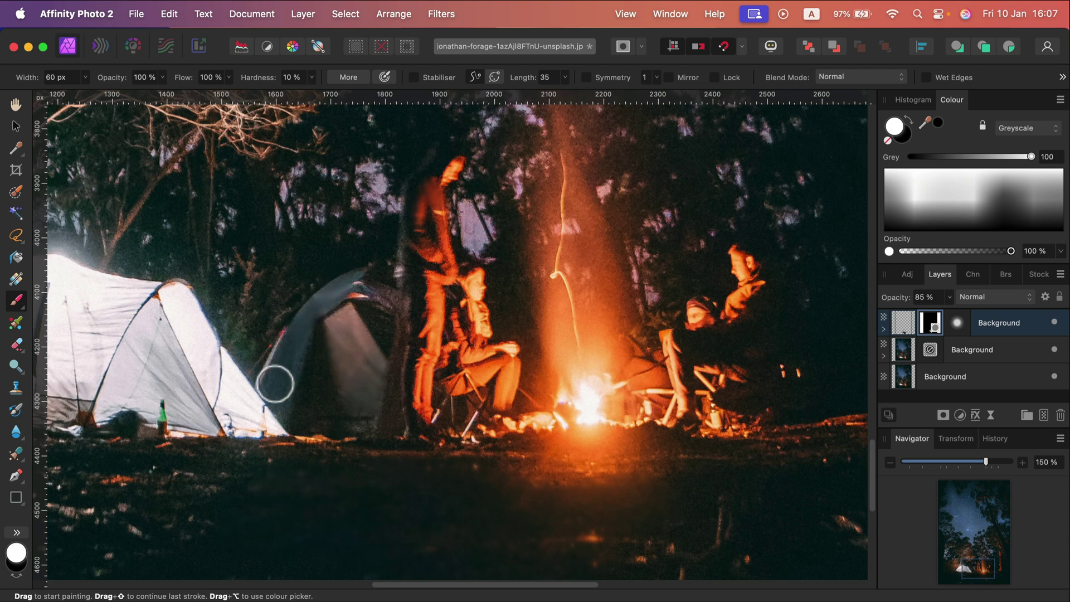
pyautogui.moveTo(275, 382)
pyautogui.mouseDown()
pyautogui.moveTo(298, 345)
pyautogui.moveTo(278, 395)
pyautogui.moveTo(284, 365)
pyautogui.moveTo(290, 389)
pyautogui.moveTo(296, 320)
pyautogui.moveTo(370, 285)
pyautogui.moveTo(342, 349)
pyautogui.mouseUp()
pyautogui.press('super+z')
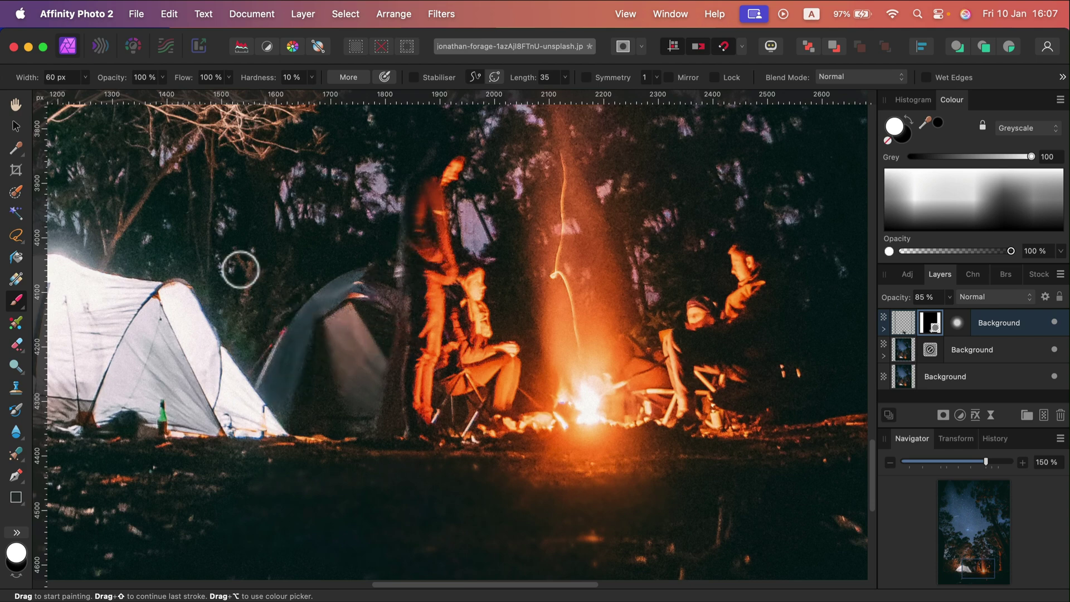
pyautogui.scroll(1, 301, 283)
pyautogui.scroll(5, 301, 284)
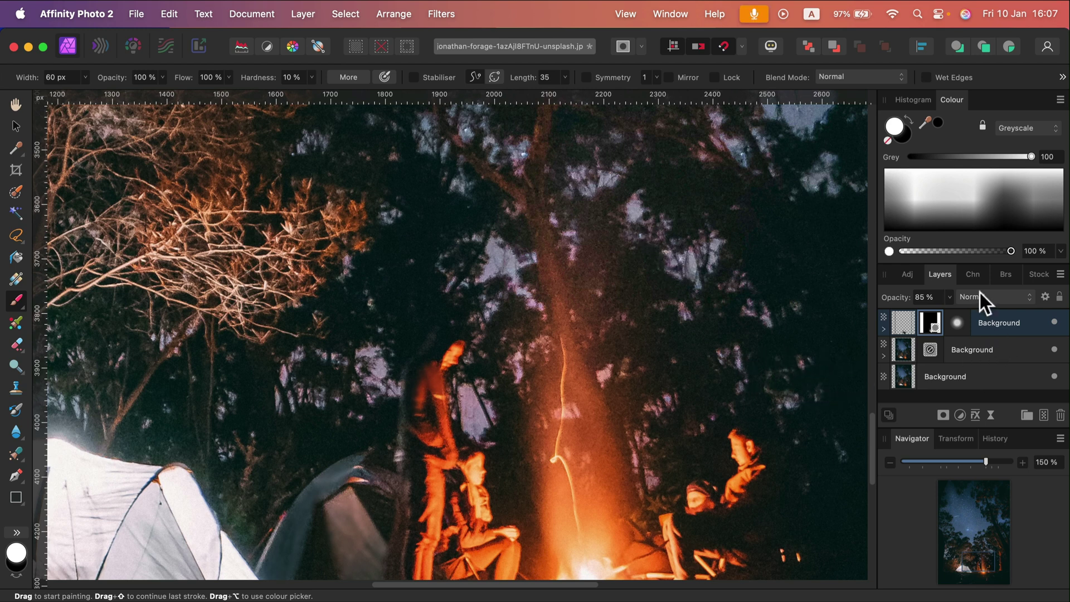
# Bring up the live filter menu for the masked blur layer and reach Denoise and Add Noise.
pyautogui.click(993, 416)
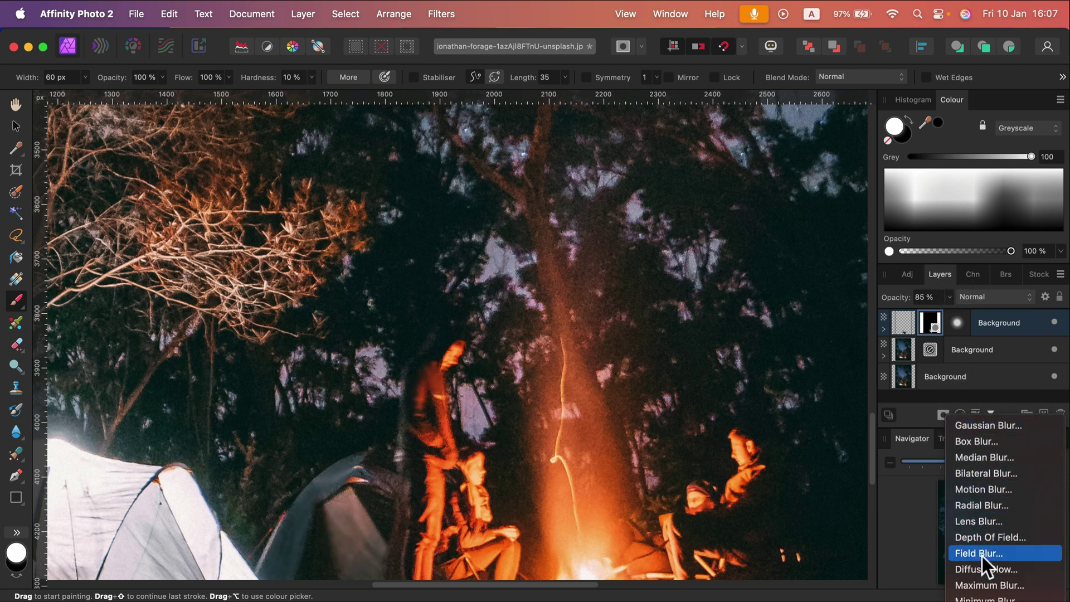
pyautogui.scroll(-3, 982, 566)
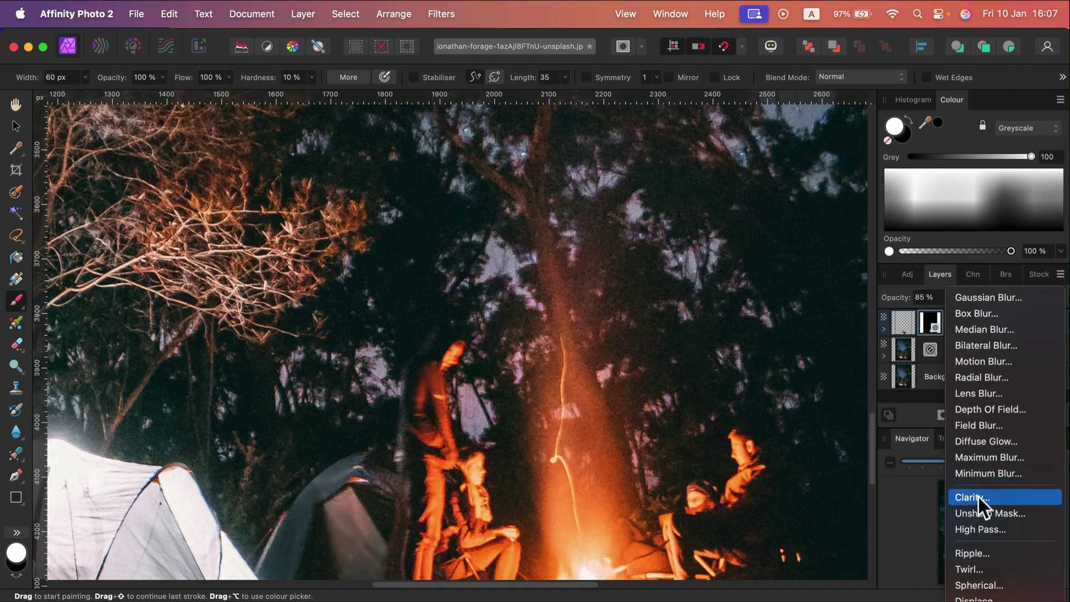
pyautogui.scroll(-2, 981, 585)
pyautogui.scroll(-5, 987, 579)
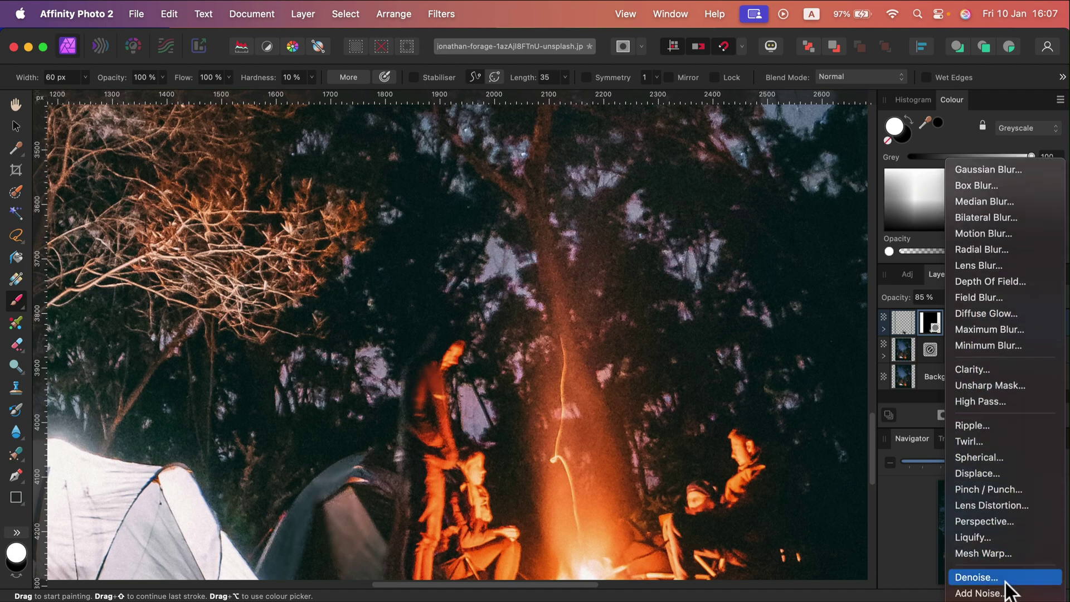